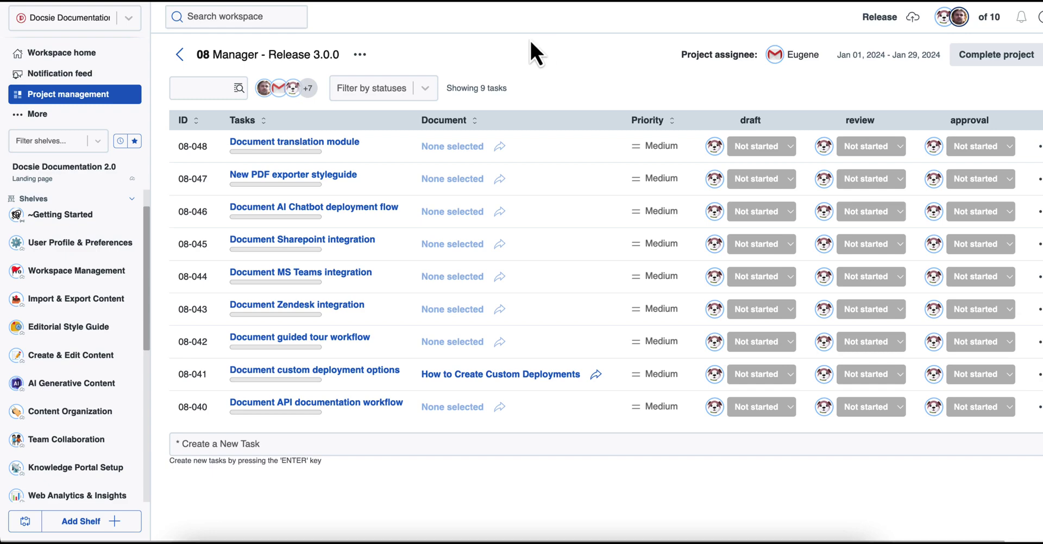
Go to Workspace home and open the Workspace Management shelf to view its book cards.
{"action": "left_click", "coordinate": [87, 58]}
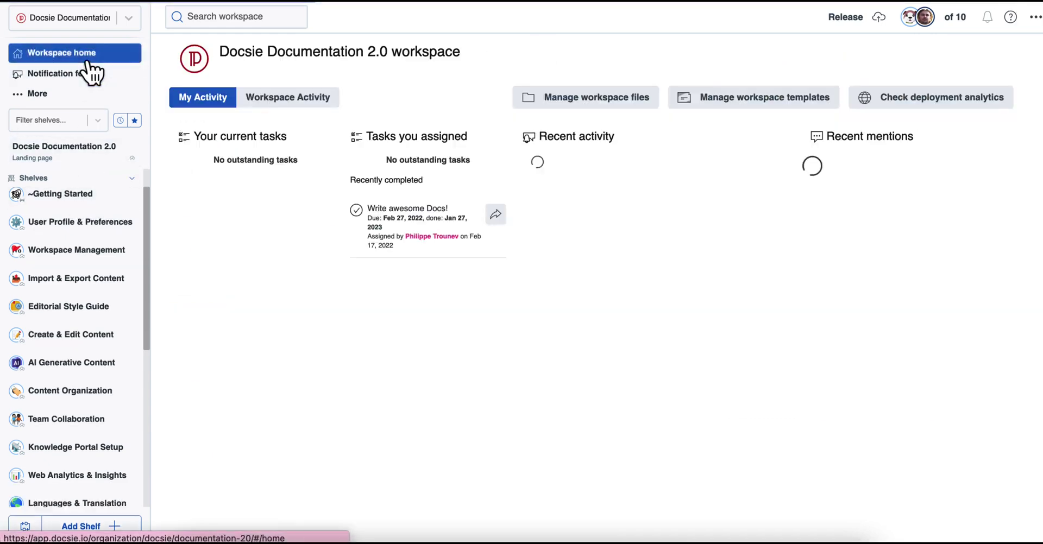
{"action": "left_click", "coordinate": [71, 253]}
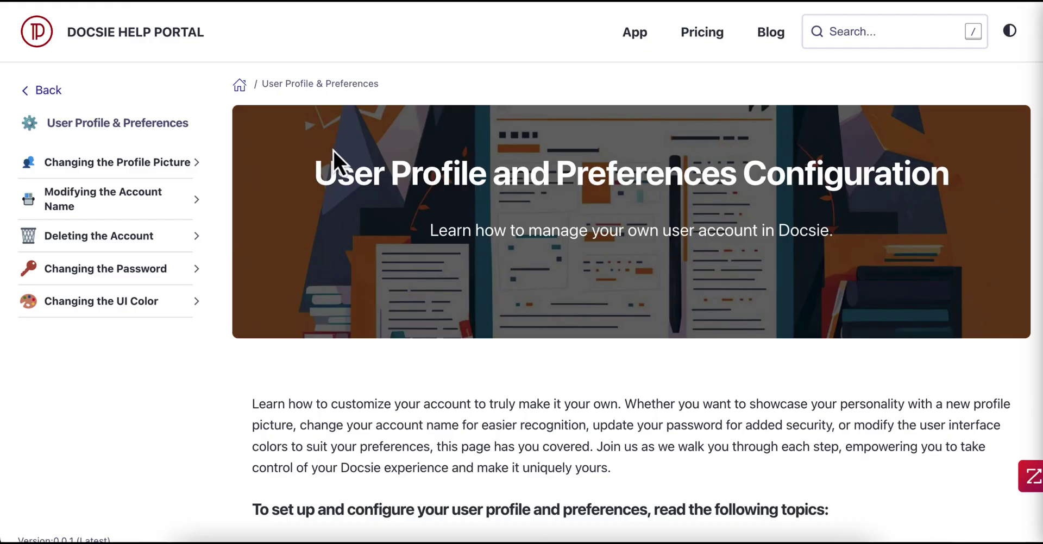
{"action": "scroll", "coordinate": [332, 149], "scroll_direction": "down", "scroll_amount": 7}
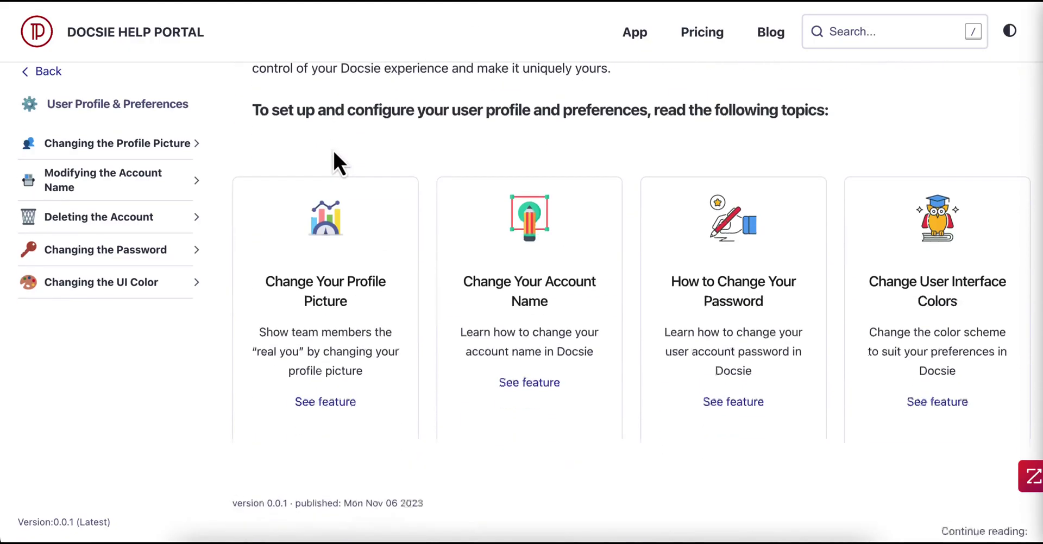
{"action": "scroll", "coordinate": [332, 149], "scroll_direction": "up", "scroll_amount": 7}
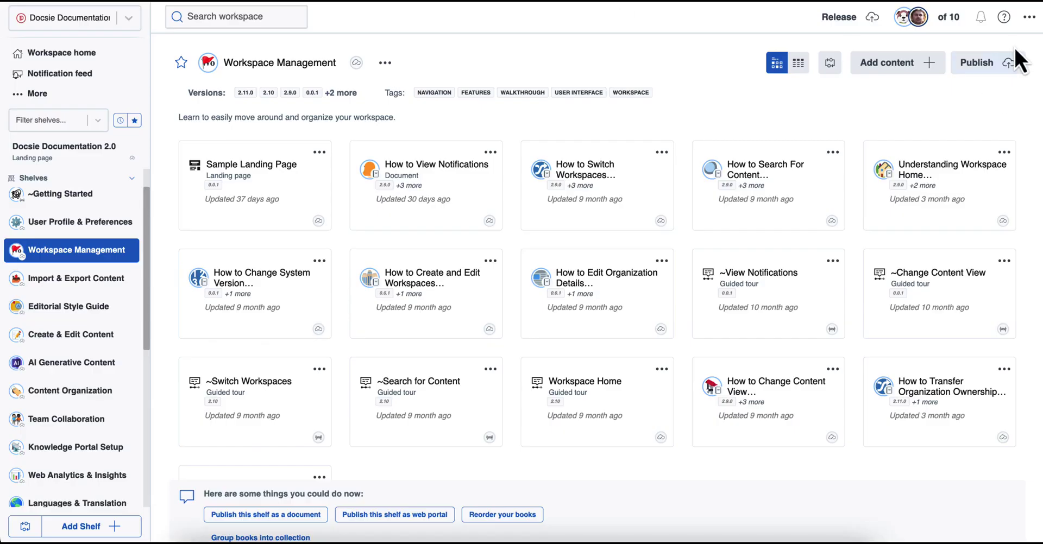
{"action": "left_click", "coordinate": [1004, 17]}
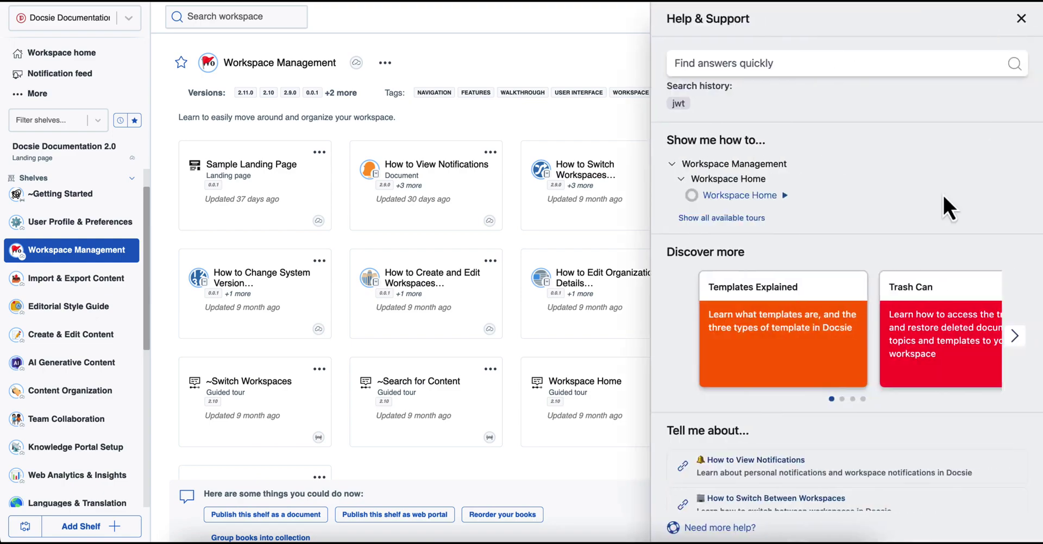
{"action": "scroll", "coordinate": [914, 293], "scroll_direction": "down", "scroll_amount": 5}
{"action": "scroll", "coordinate": [912, 298], "scroll_direction": "down", "scroll_amount": 3}
{"action": "scroll", "coordinate": [913, 271], "scroll_direction": "up", "scroll_amount": 7}
{"action": "left_click", "coordinate": [748, 196]}
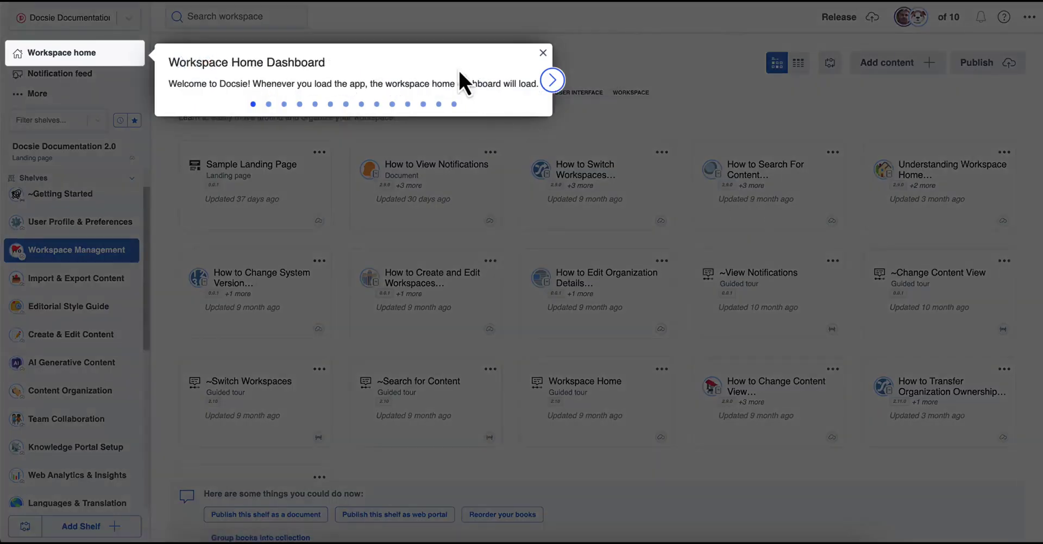
{"action": "left_click", "coordinate": [546, 79]}
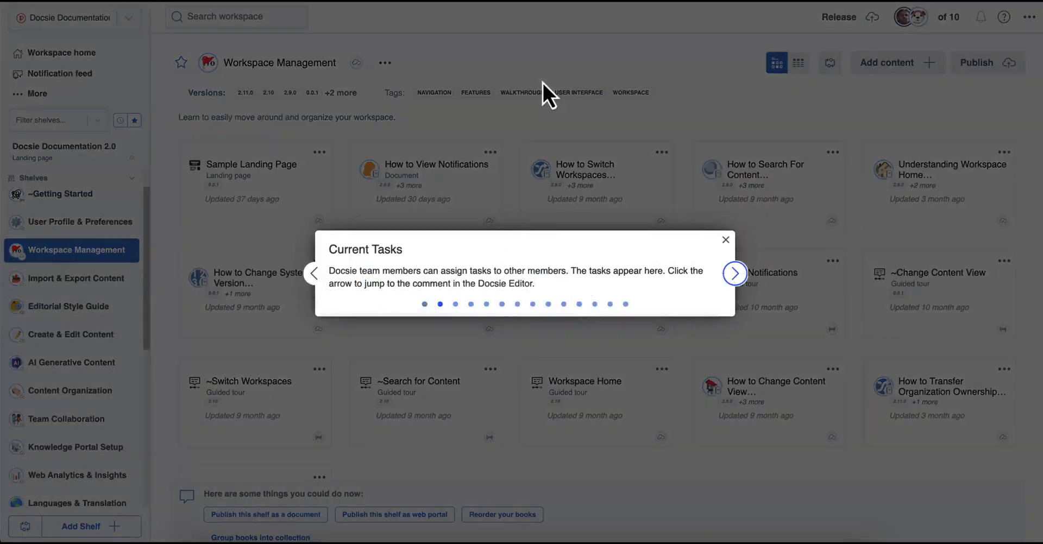
{"action": "left_click", "coordinate": [726, 239]}
{"action": "left_click", "coordinate": [1015, 27]}
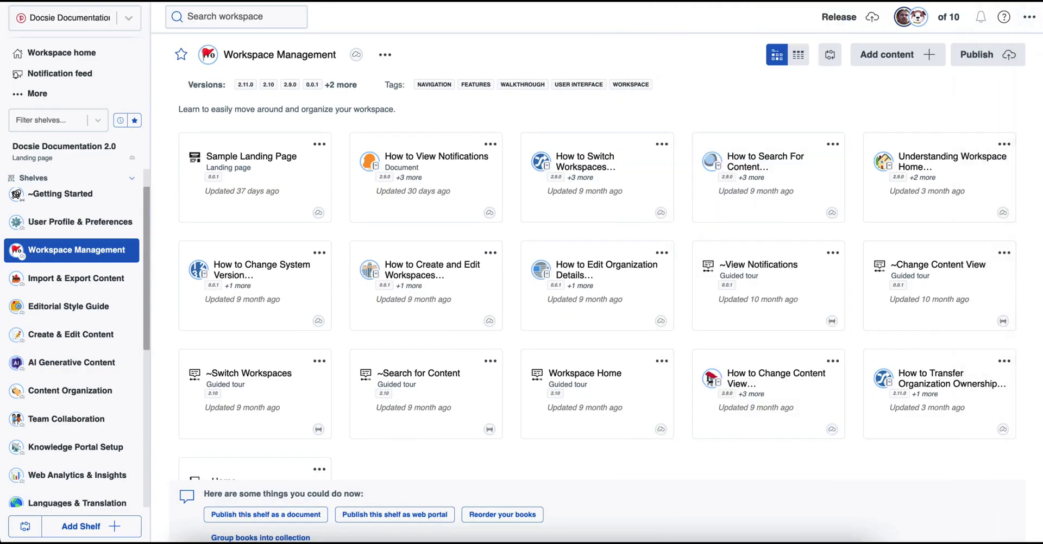
Ask the Docsie AI chatbot 'how to create a profile picture', then return to the Docsie tab.
{"action": "left_click", "coordinate": [624, 1]}
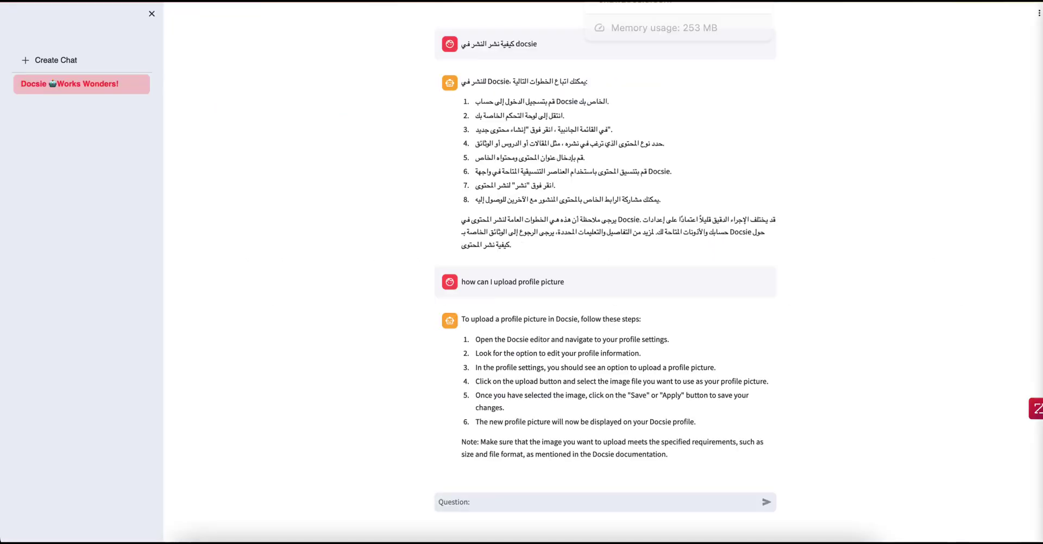
{"action": "left_click", "coordinate": [489, 496]}
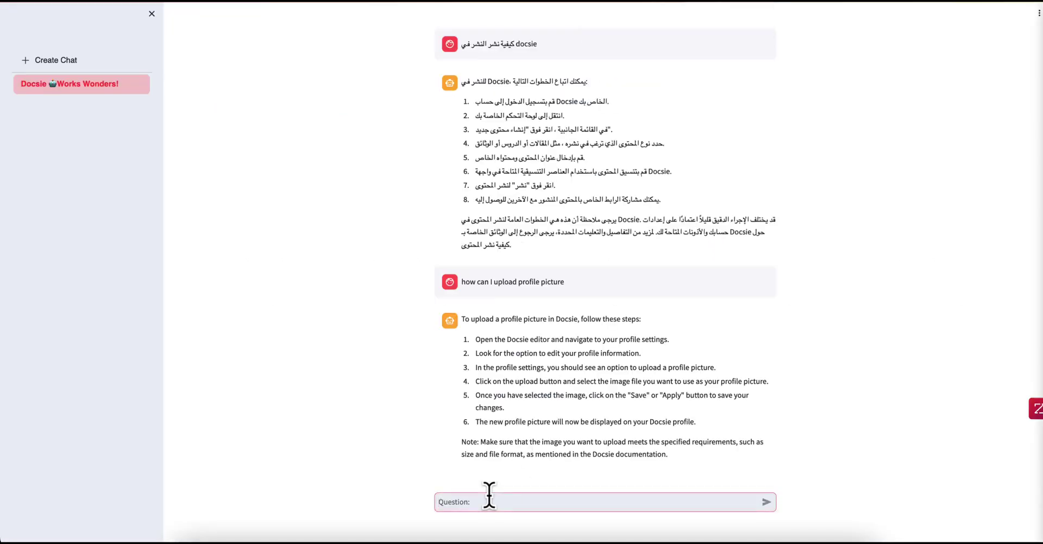
{"action": "type", "text": "how to create a profile picture"}
{"action": "key", "text": "Return"}
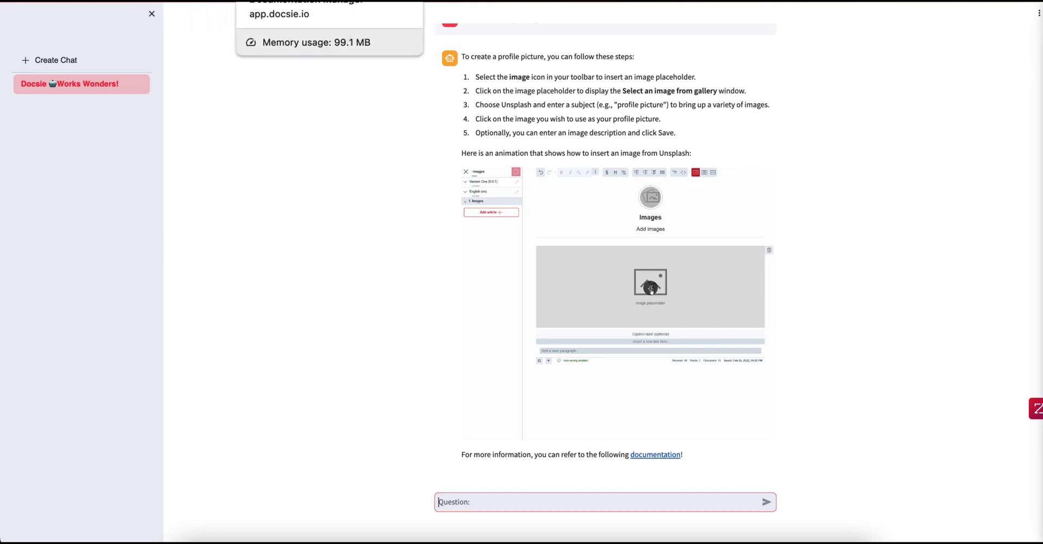
{"action": "left_click", "coordinate": [336, 7]}
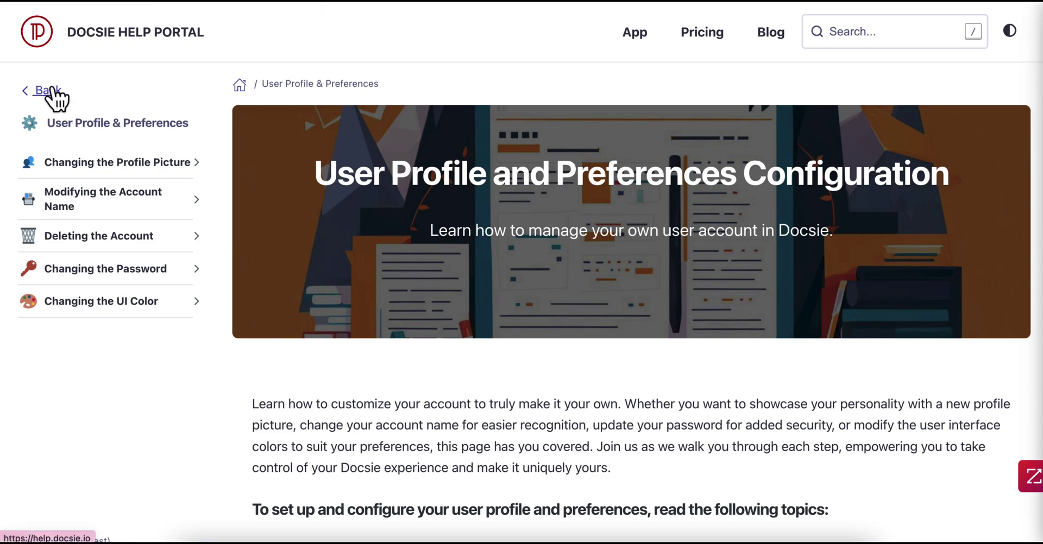
Go back to the help portal's Welcome to Docsie.io page.
{"action": "left_click", "coordinate": [51, 93]}
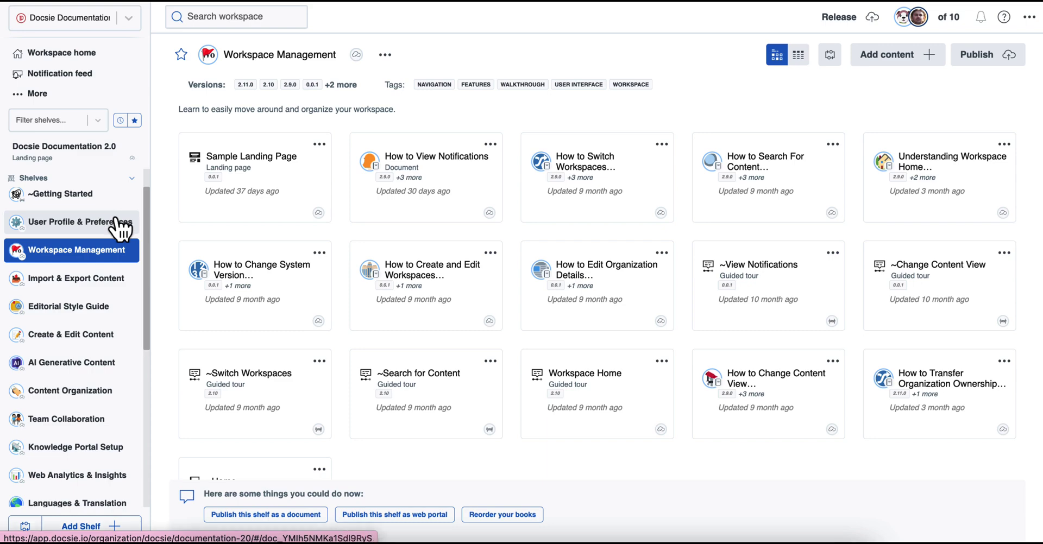
Open the User Profile & Preferences shelf, view the new-document template list, then cancel without adding a book.
{"action": "left_click", "coordinate": [93, 224]}
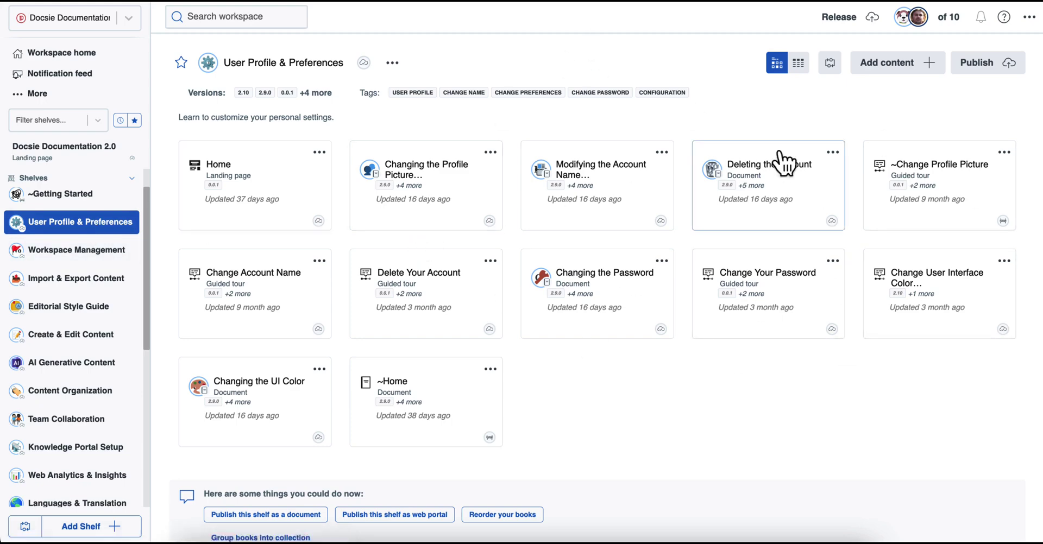
{"action": "left_click", "coordinate": [915, 65]}
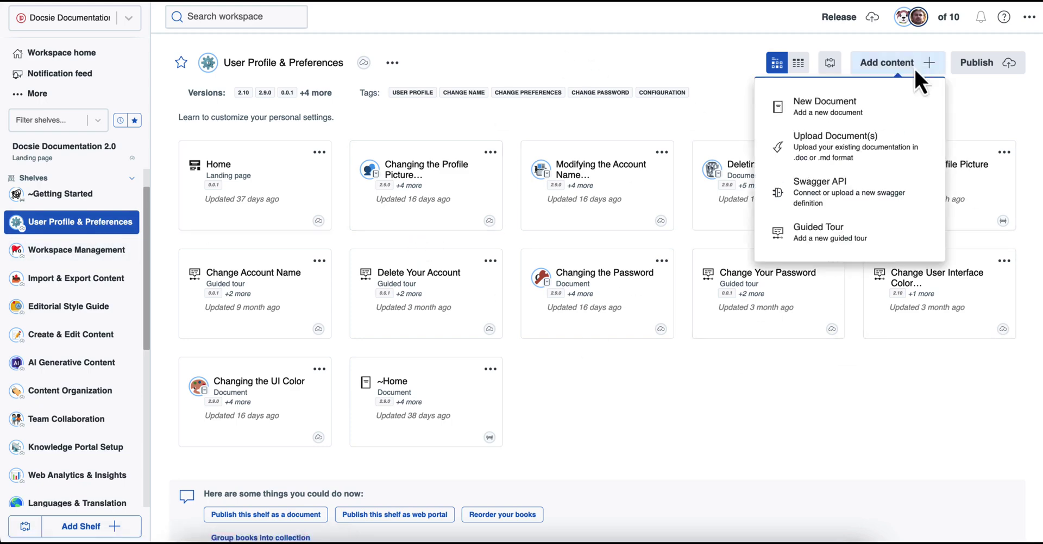
{"action": "left_click", "coordinate": [861, 106]}
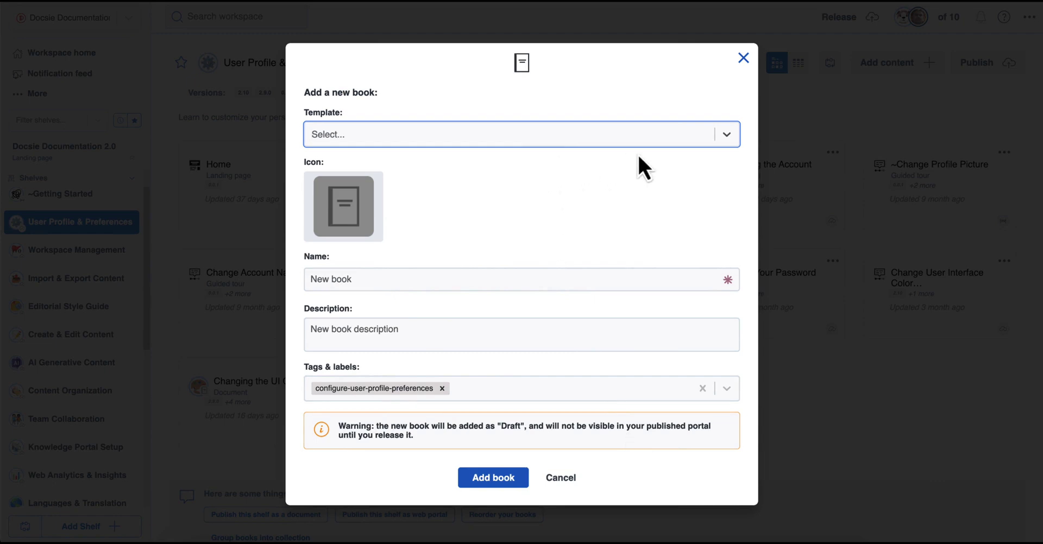
{"action": "left_click", "coordinate": [644, 137]}
{"action": "left_click", "coordinate": [643, 137]}
{"action": "left_click", "coordinate": [575, 479]}
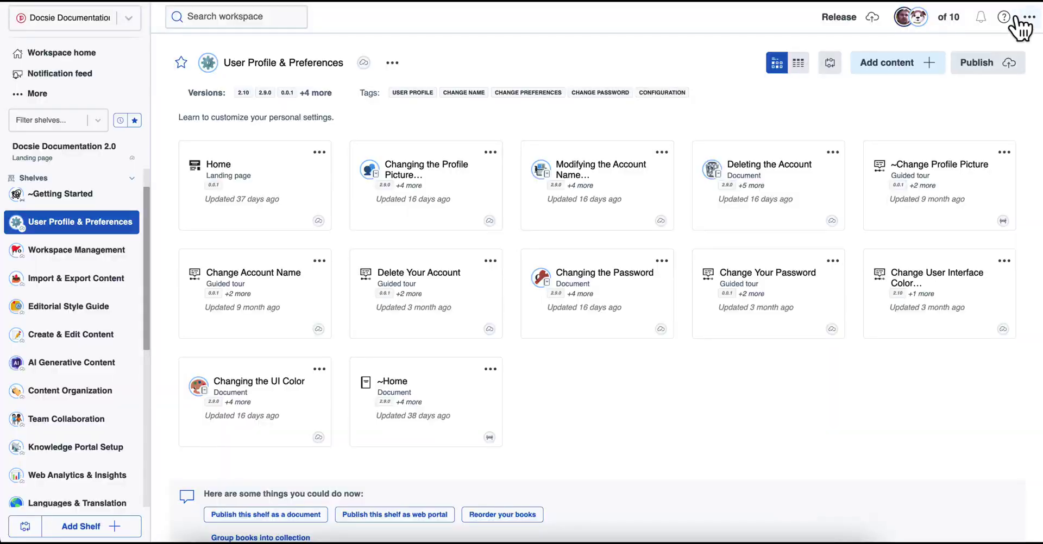
Bring up the Help and support panel and close it again.
{"action": "left_click", "coordinate": [1005, 21]}
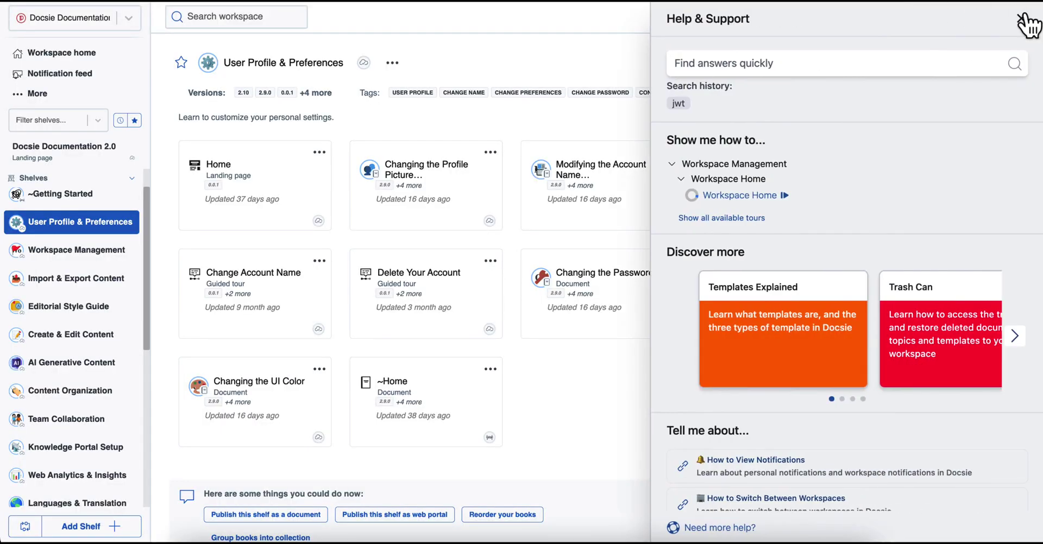
{"action": "left_click", "coordinate": [1021, 17]}
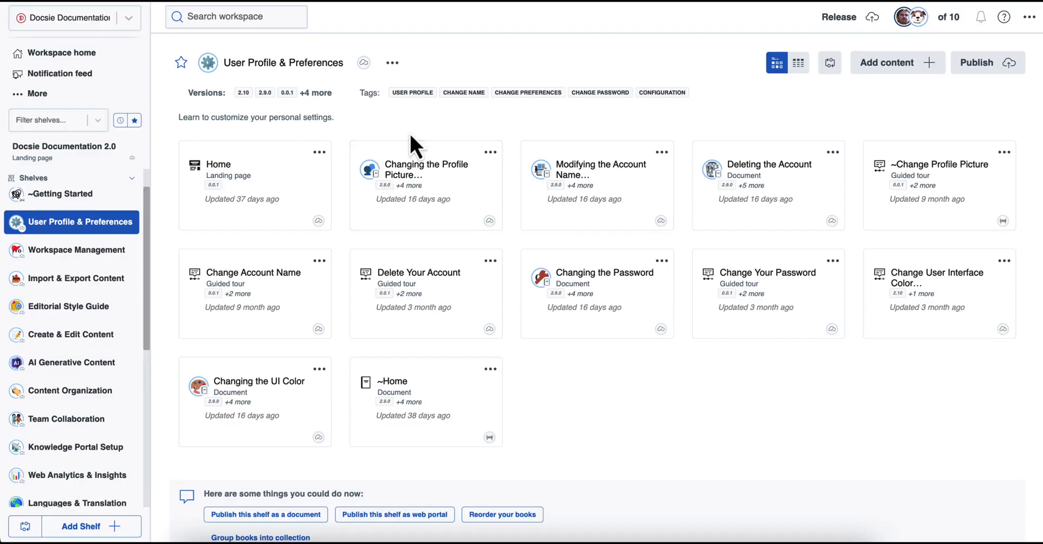
{"action": "left_click", "coordinate": [451, 202]}
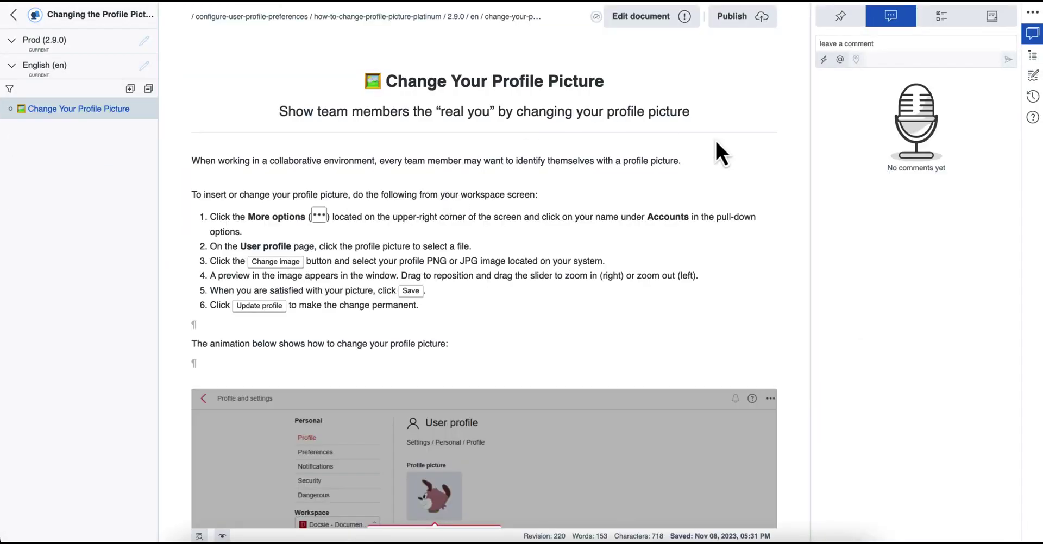
{"action": "left_click", "coordinate": [635, 22]}
{"action": "left_click", "coordinate": [421, 265]}
{"action": "left_click", "coordinate": [530, 303]}
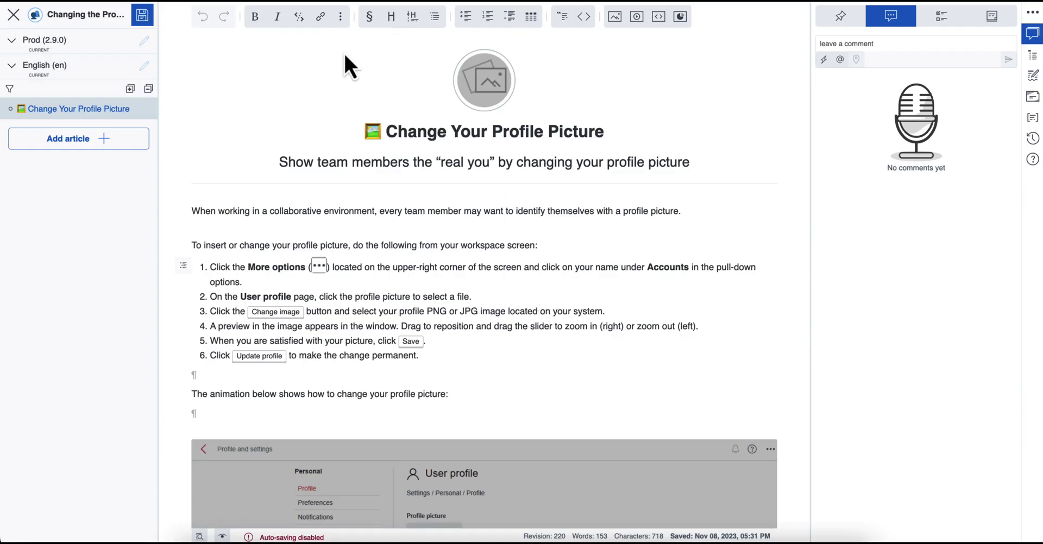
{"action": "left_click", "coordinate": [340, 16]}
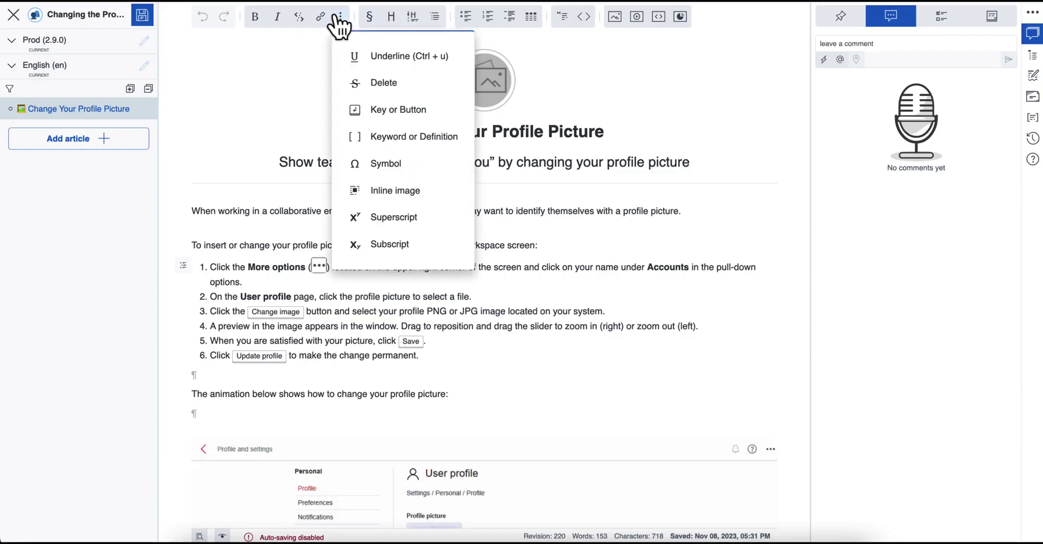
{"action": "left_click", "coordinate": [276, 216]}
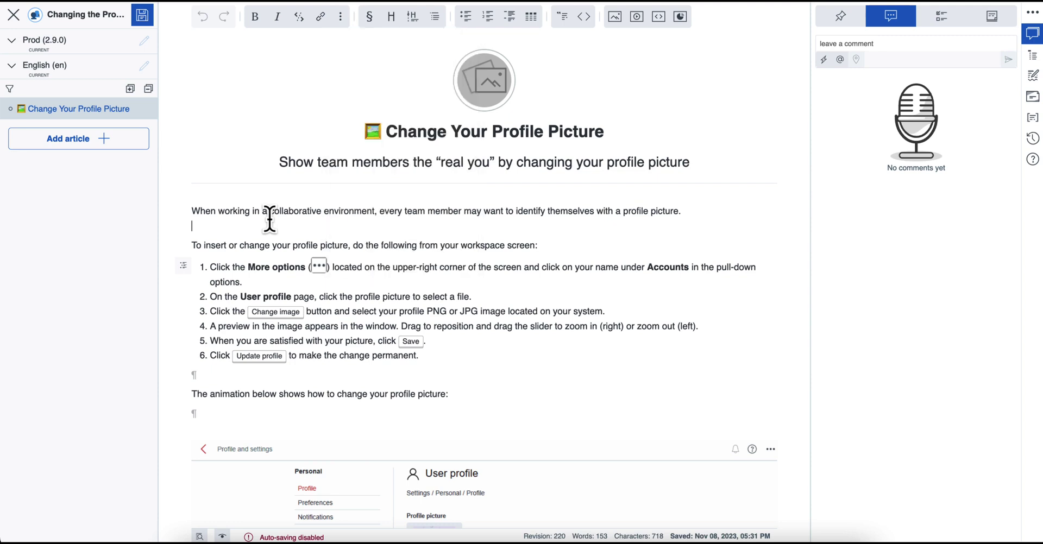
{"action": "left_click", "coordinate": [290, 227]}
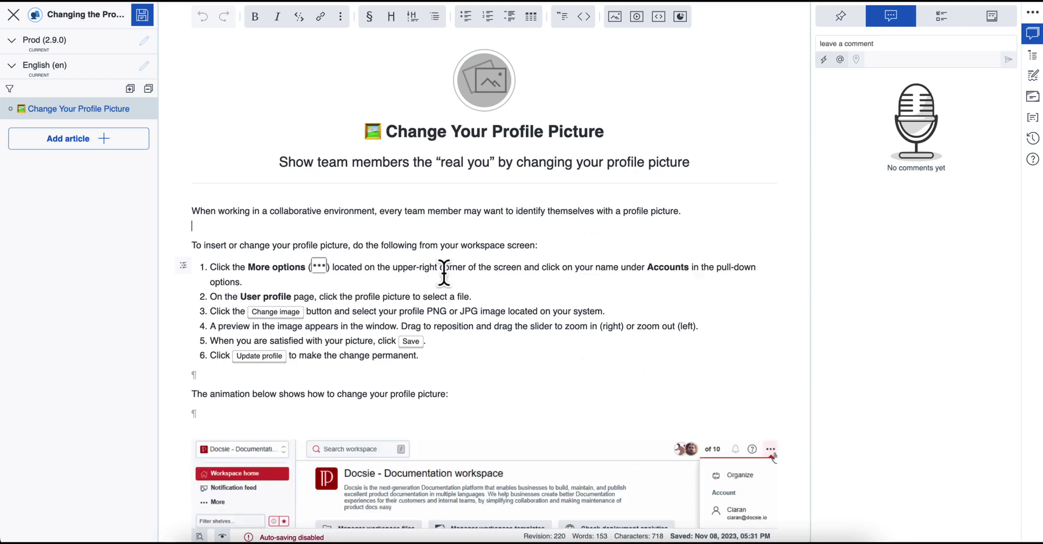
{"action": "left_click", "coordinate": [13, 14]}
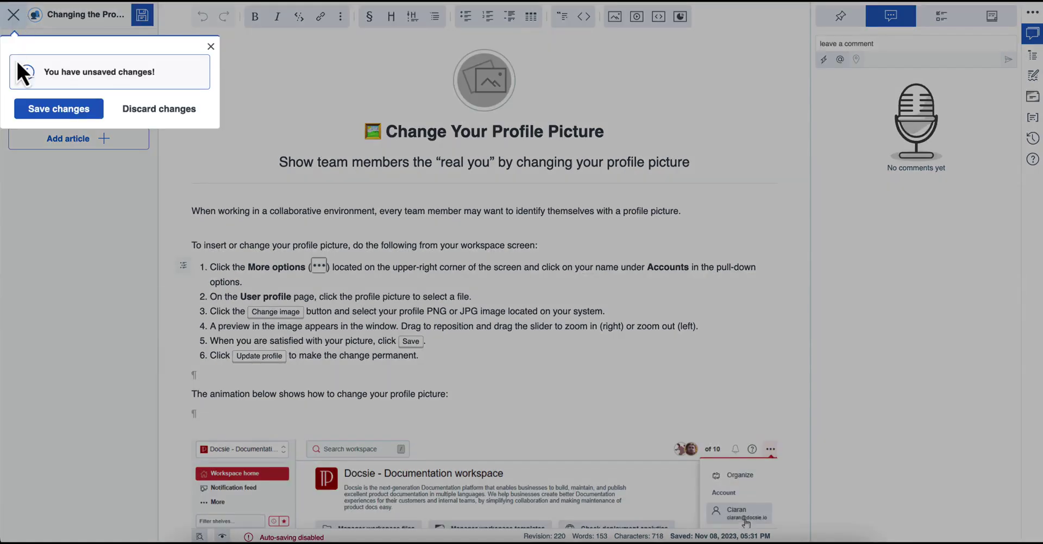
{"action": "left_click", "coordinate": [155, 109]}
Navigate through the API, Webhooks, Integrations & Embeds shelf and Content Embeds book to the Miro in Docsie article.
{"action": "left_click", "coordinate": [14, 15]}
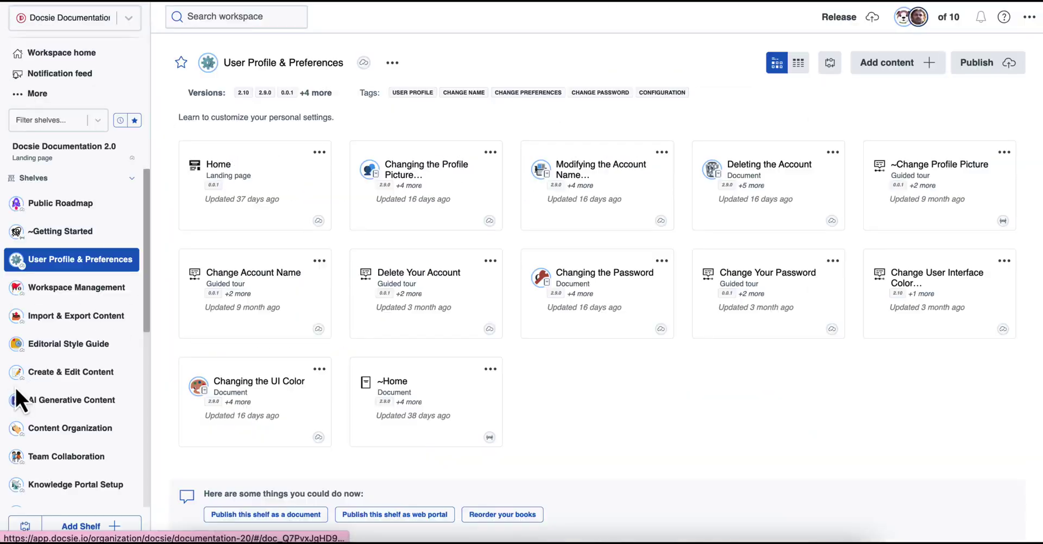
{"action": "scroll", "coordinate": [15, 386], "scroll_direction": "down", "scroll_amount": 3}
{"action": "scroll", "coordinate": [15, 386], "scroll_direction": "down", "scroll_amount": 2}
{"action": "left_click", "coordinate": [82, 383]}
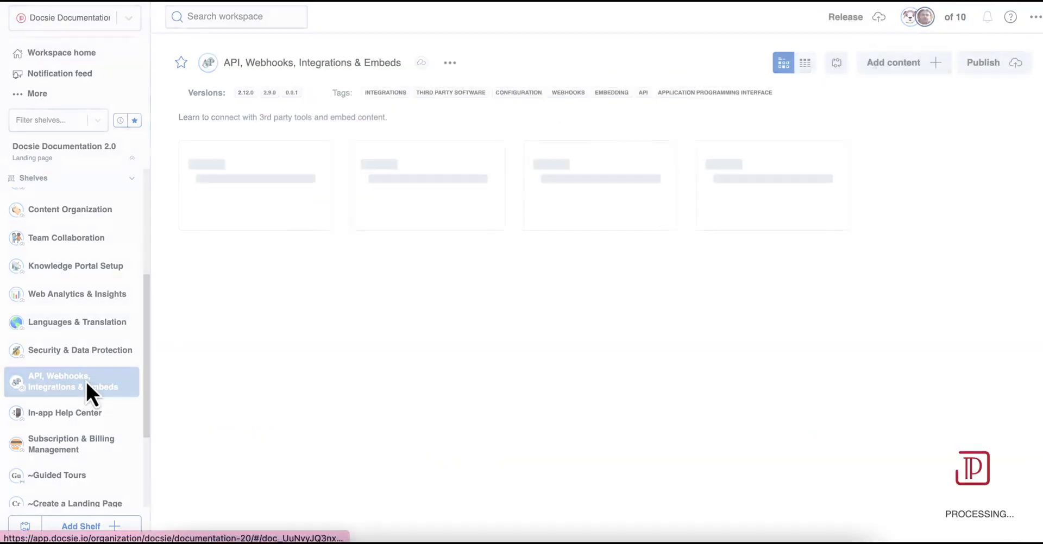
{"action": "left_click", "coordinate": [569, 185]}
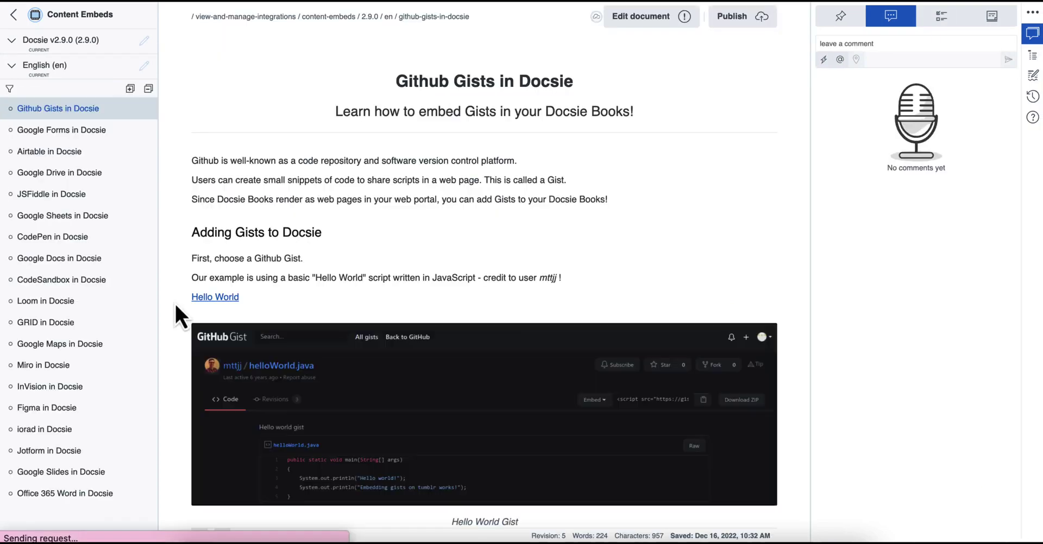
{"action": "scroll", "coordinate": [304, 390], "scroll_direction": "down", "scroll_amount": 10}
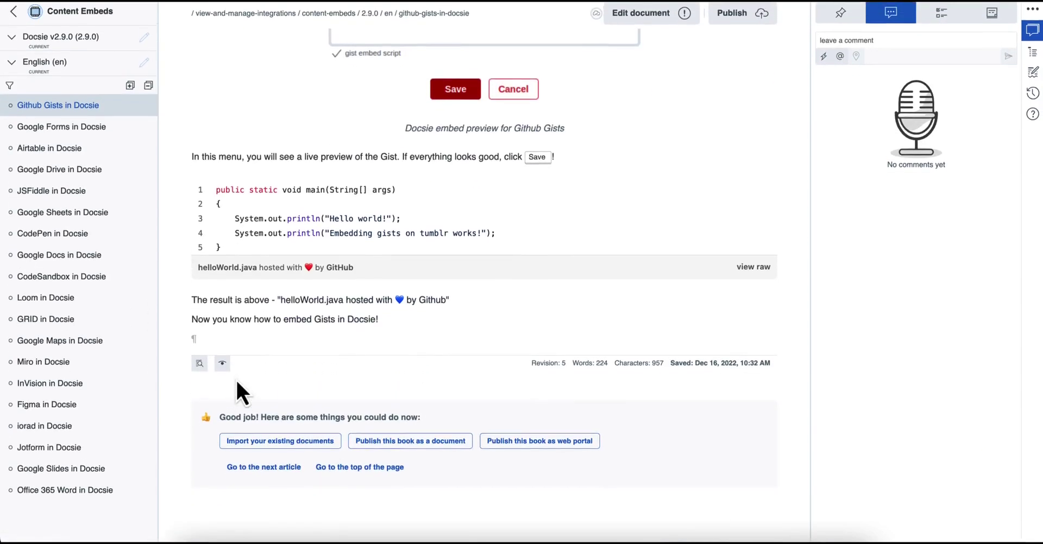
{"action": "left_click", "coordinate": [86, 342]}
{"action": "left_click", "coordinate": [124, 385]}
{"action": "scroll", "coordinate": [353, 372], "scroll_direction": "down", "scroll_amount": 10}
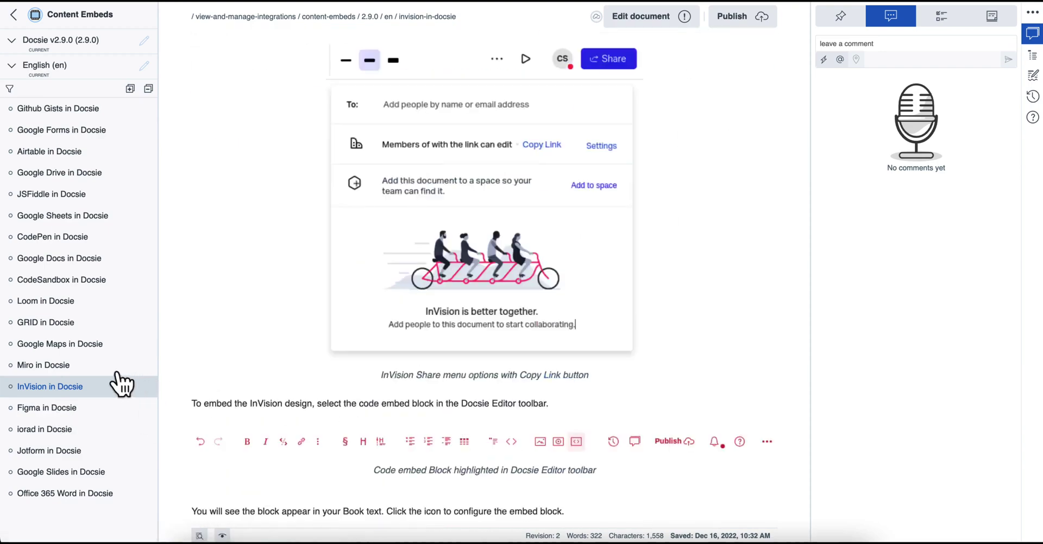
{"action": "left_click", "coordinate": [104, 365]}
Zoom into the Miro embed and add 'Easy!' below '3 2 1', then return to the article title.
{"action": "scroll", "coordinate": [350, 373], "scroll_direction": "down", "scroll_amount": 15}
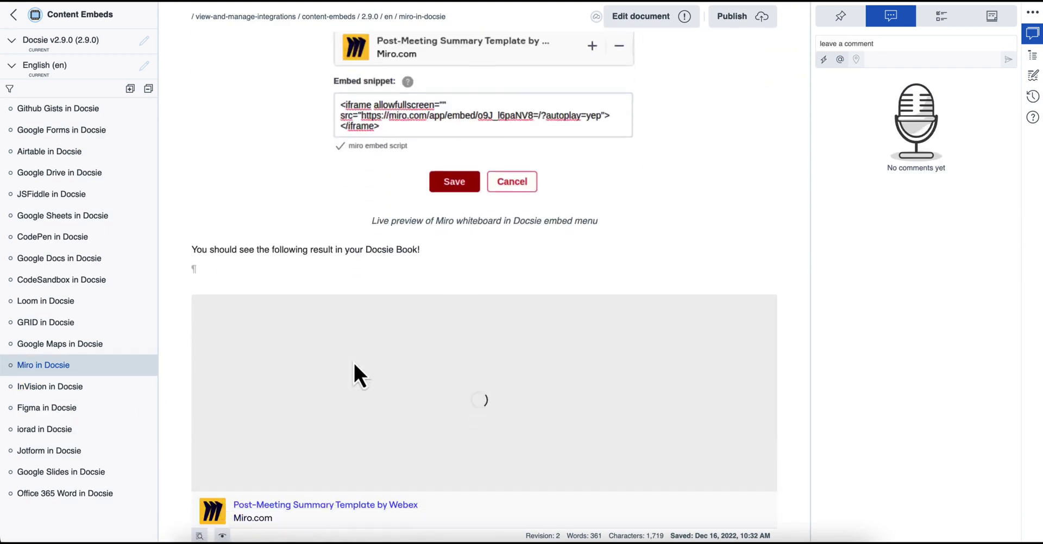
{"action": "scroll", "coordinate": [354, 365], "scroll_direction": "down", "scroll_amount": 10}
{"action": "scroll", "coordinate": [359, 372], "scroll_direction": "up", "scroll_amount": 8}
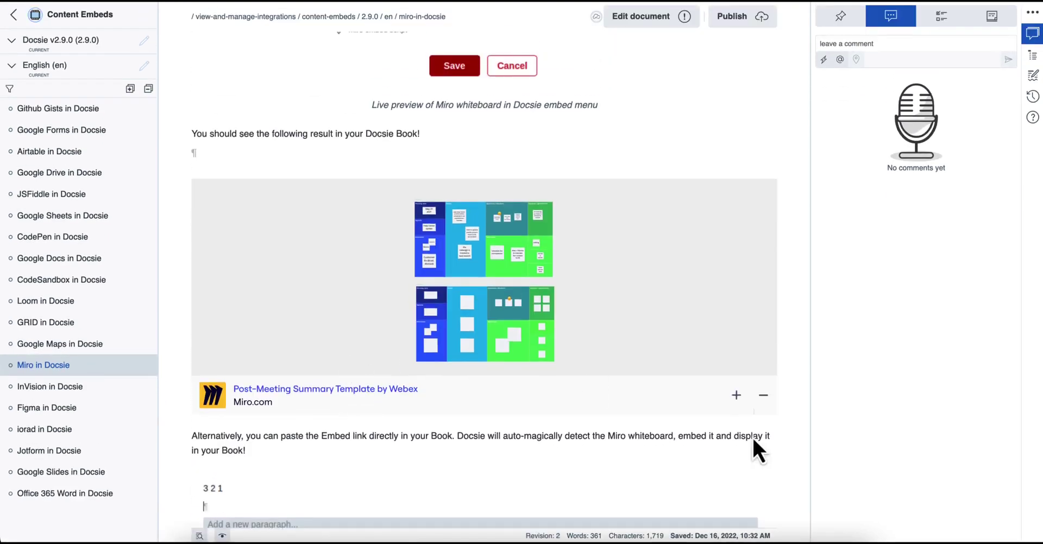
{"action": "left_click", "coordinate": [736, 396]}
{"action": "type", "text": "Easy"}
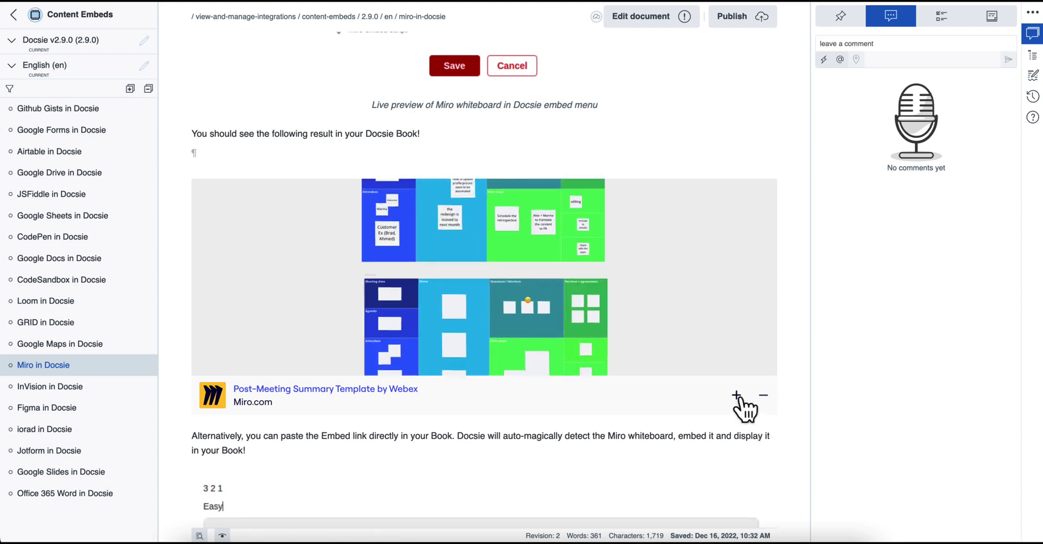
{"action": "type", "text": "!"}
{"action": "key", "text": "BackSpace"}
{"action": "key", "text": "BackSpace"}
{"action": "key", "text": "BackSpace"}
{"action": "key", "text": "BackSpace"}
{"action": "key", "text": "BackSpace"}
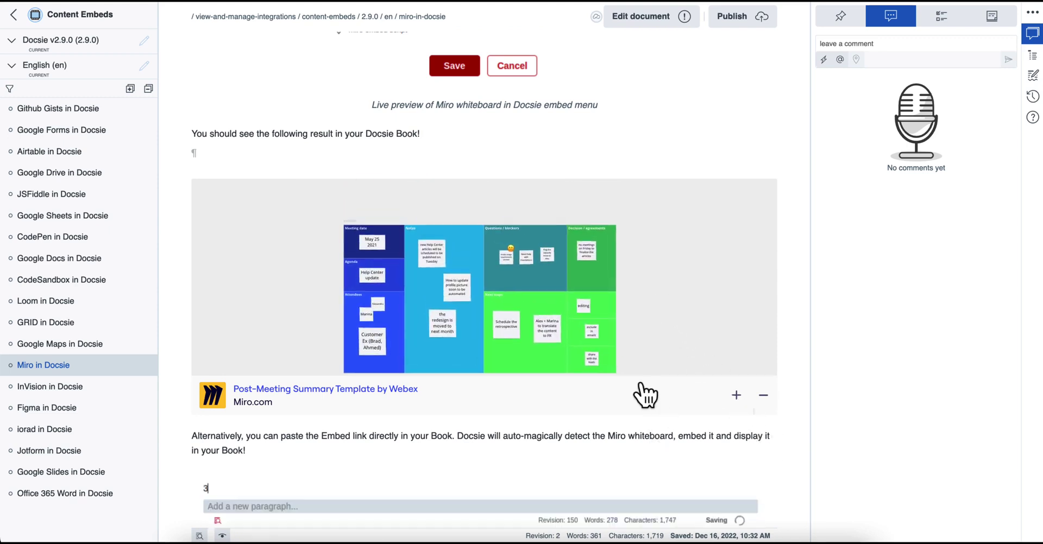
{"action": "left_click", "coordinate": [455, 263]}
{"action": "type", "text": "Easy!"}
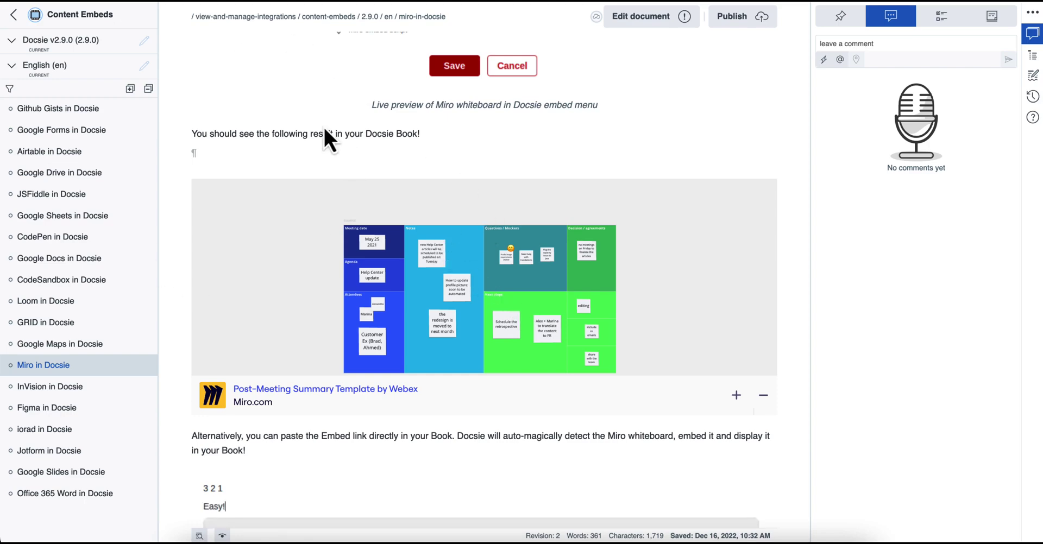
{"action": "scroll", "coordinate": [494, 175], "scroll_direction": "up", "scroll_amount": 20}
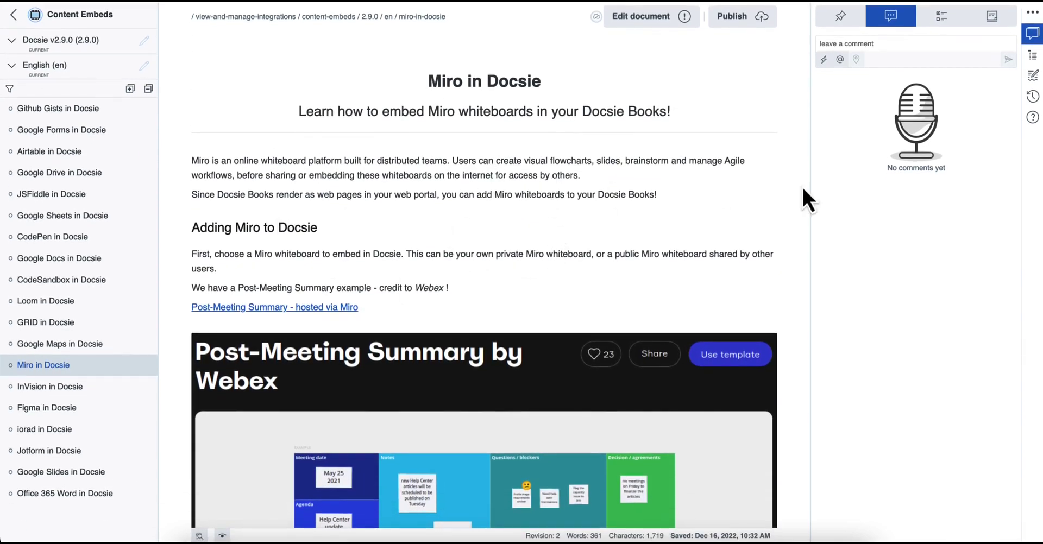
Put the article into editing, accepting the published-version warning, and select its first two paragraphs.
{"action": "left_click", "coordinate": [659, 17]}
{"action": "left_click", "coordinate": [380, 231]}
{"action": "left_click", "coordinate": [557, 266]}
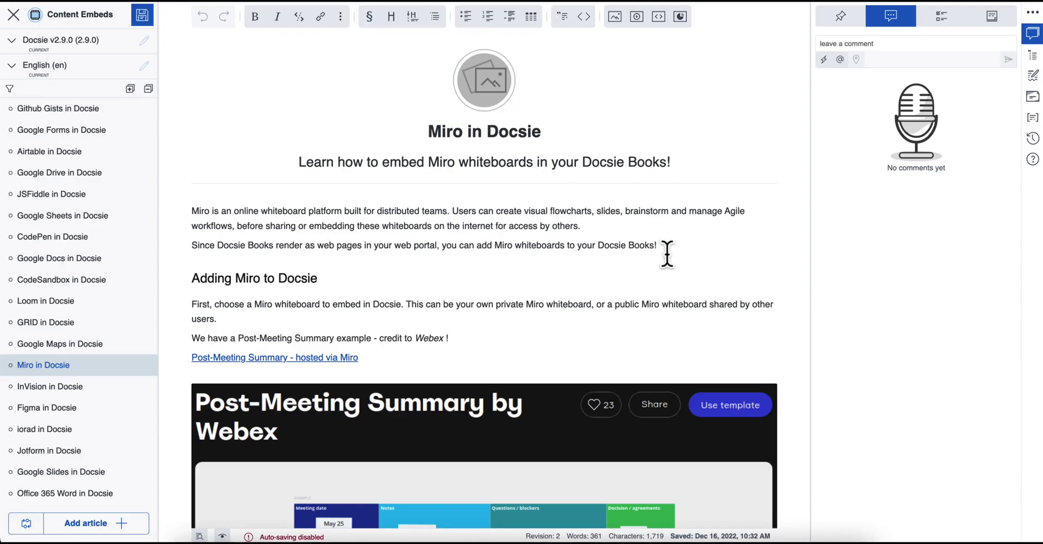
{"action": "left_click_drag", "start_coordinate": [659, 247], "coordinate": [186, 201]}
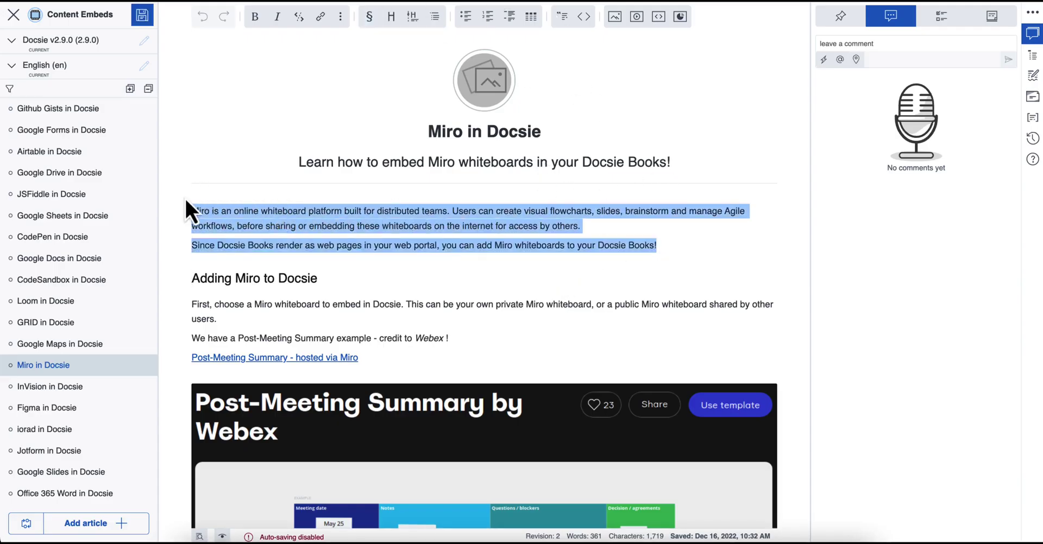
Rephrase the selected paragraphs as a technical writer with the AI generative content tool.
{"action": "left_click", "coordinate": [1032, 97]}
{"action": "left_click", "coordinate": [1032, 76]}
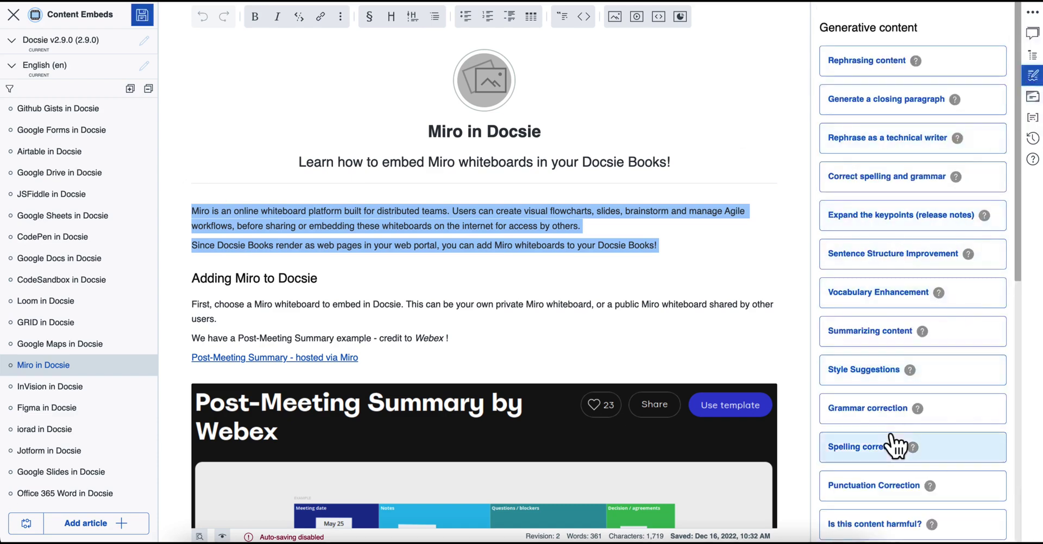
{"action": "scroll", "coordinate": [875, 462], "scroll_direction": "down", "scroll_amount": 1}
{"action": "scroll", "coordinate": [875, 462], "scroll_direction": "up", "scroll_amount": 1}
{"action": "scroll", "coordinate": [877, 459], "scroll_direction": "down", "scroll_amount": 3}
{"action": "scroll", "coordinate": [878, 454], "scroll_direction": "down", "scroll_amount": 1}
{"action": "scroll", "coordinate": [896, 444], "scroll_direction": "down", "scroll_amount": 2}
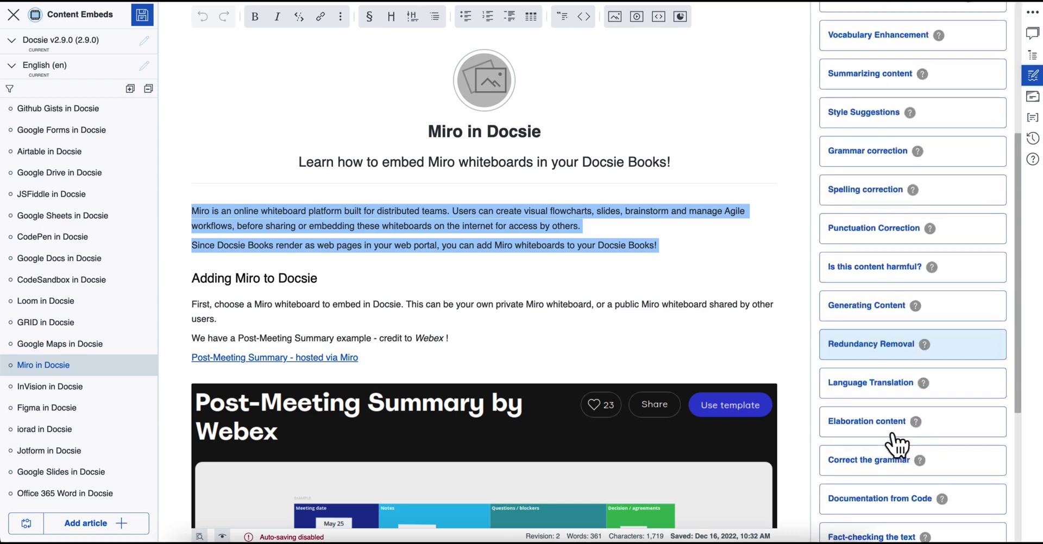
{"action": "scroll", "coordinate": [872, 361], "scroll_direction": "down", "scroll_amount": 1}
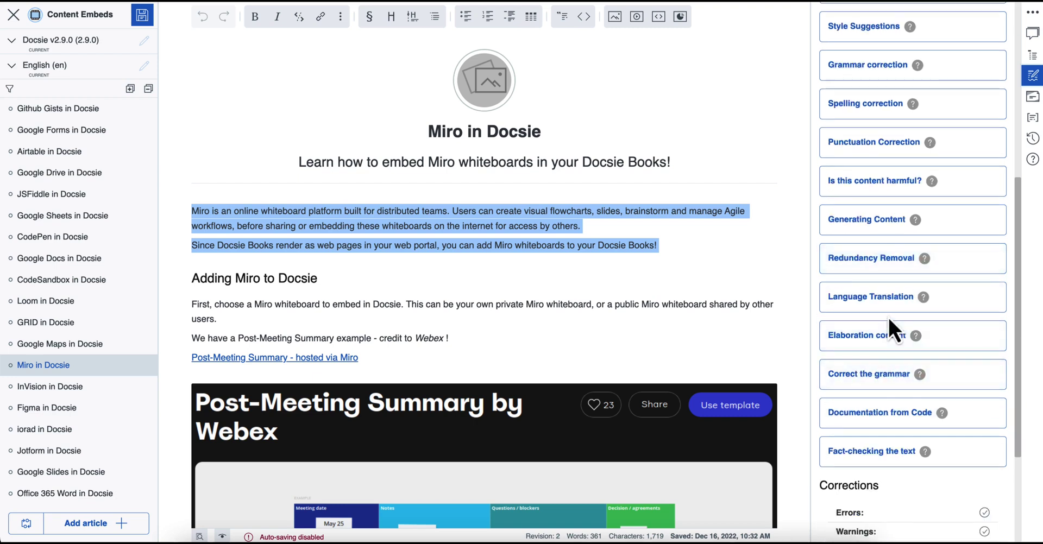
{"action": "scroll", "coordinate": [889, 320], "scroll_direction": "up", "scroll_amount": 1}
{"action": "scroll", "coordinate": [888, 320], "scroll_direction": "up", "scroll_amount": 5}
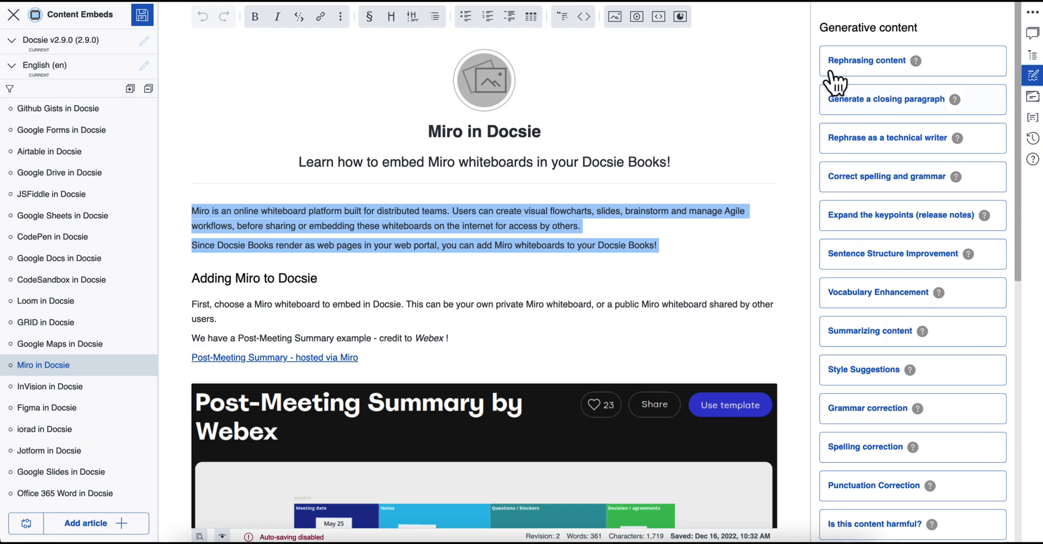
{"action": "left_click", "coordinate": [859, 139]}
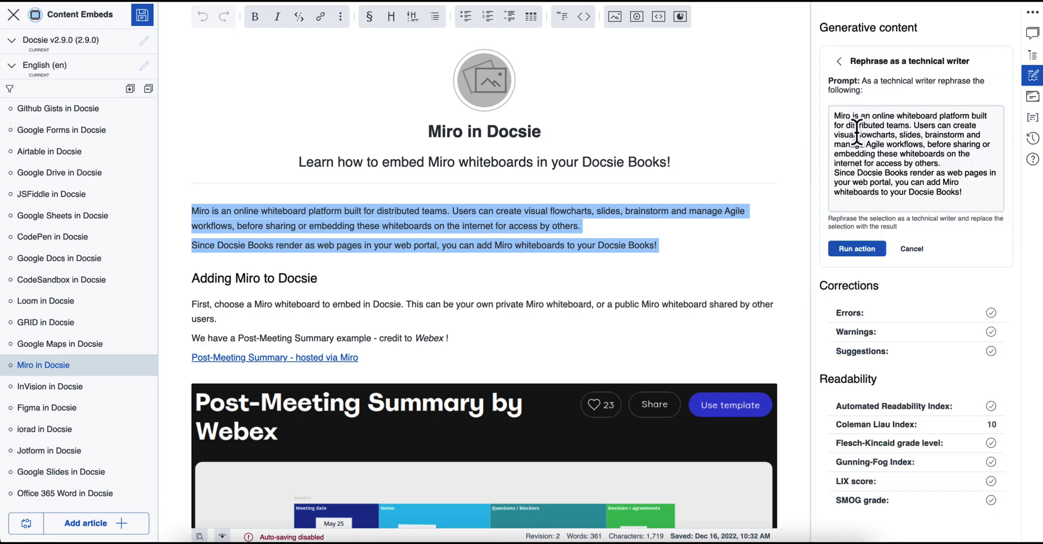
{"action": "left_click", "coordinate": [857, 249]}
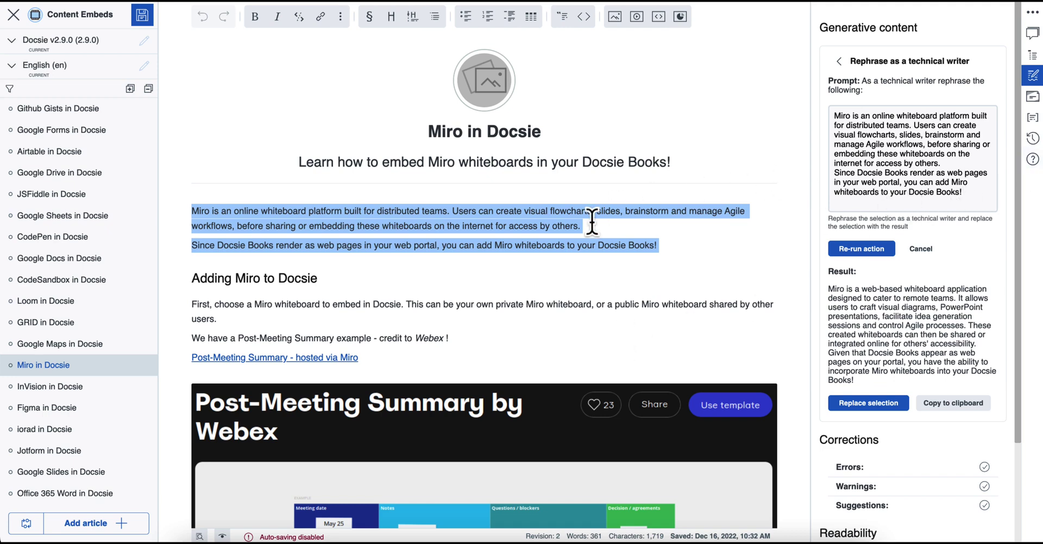
Open the Templates panel and switch between Article and Fragment templates.
{"action": "left_click", "coordinate": [663, 231]}
{"action": "left_click", "coordinate": [663, 259]}
{"action": "left_click", "coordinate": [1032, 97]}
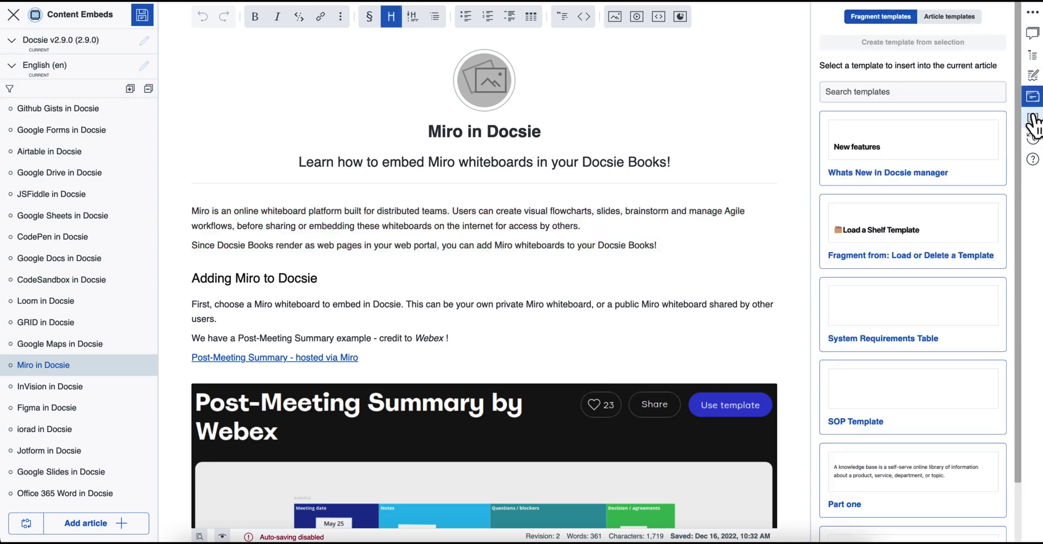
{"action": "left_click", "coordinate": [950, 17]}
{"action": "left_click", "coordinate": [889, 21]}
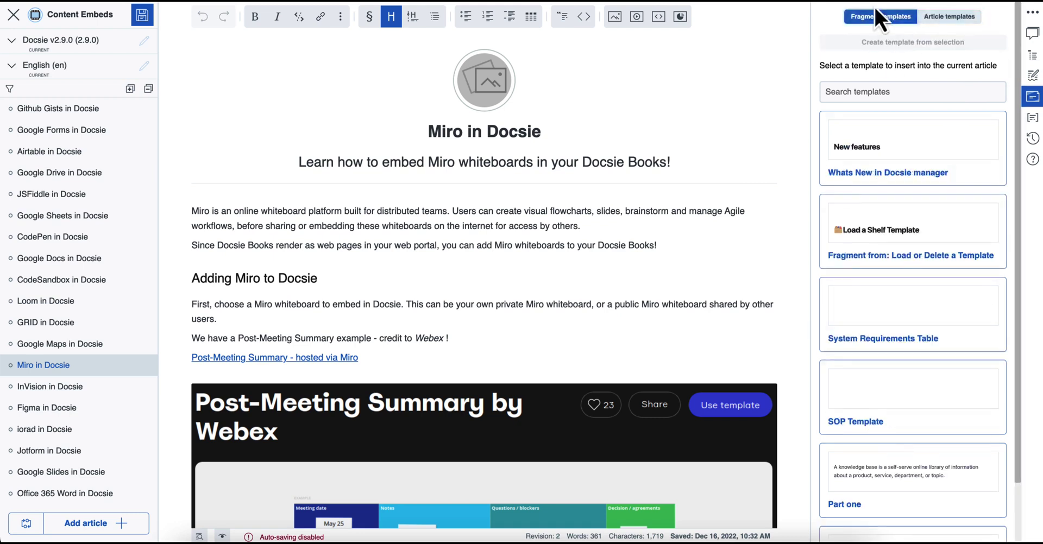
Preview the Load a Shelf Template fragment without inserting it, then show the Snippets library.
{"action": "left_click", "coordinate": [689, 237]}
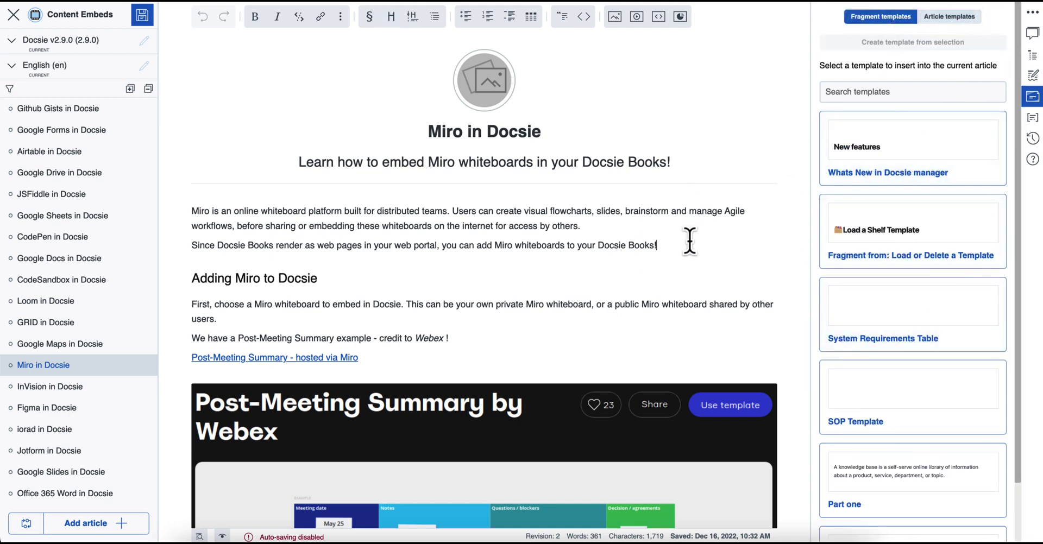
{"action": "left_click", "coordinate": [904, 229]}
{"action": "left_click", "coordinate": [632, 466]}
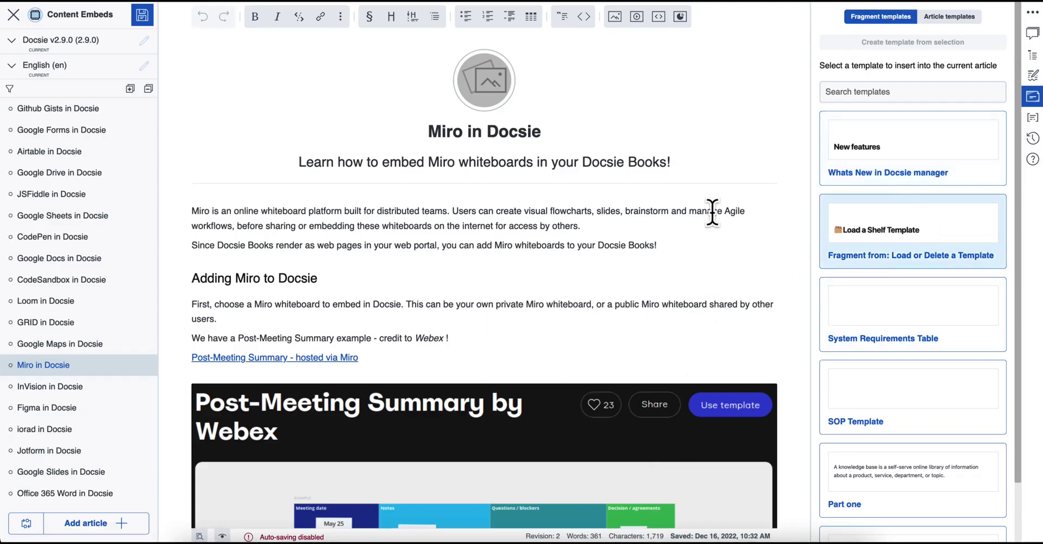
{"action": "left_click", "coordinate": [1034, 119]}
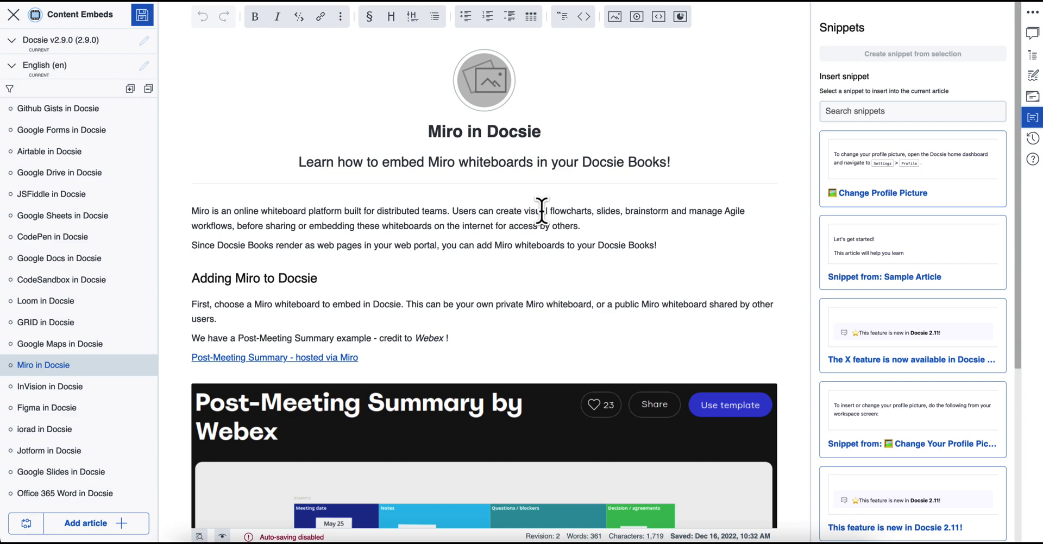
Discard the article edits and browse the Getting Started and User Profile & Preferences shelves.
{"action": "left_click", "coordinate": [14, 15]}
{"action": "left_click", "coordinate": [152, 108]}
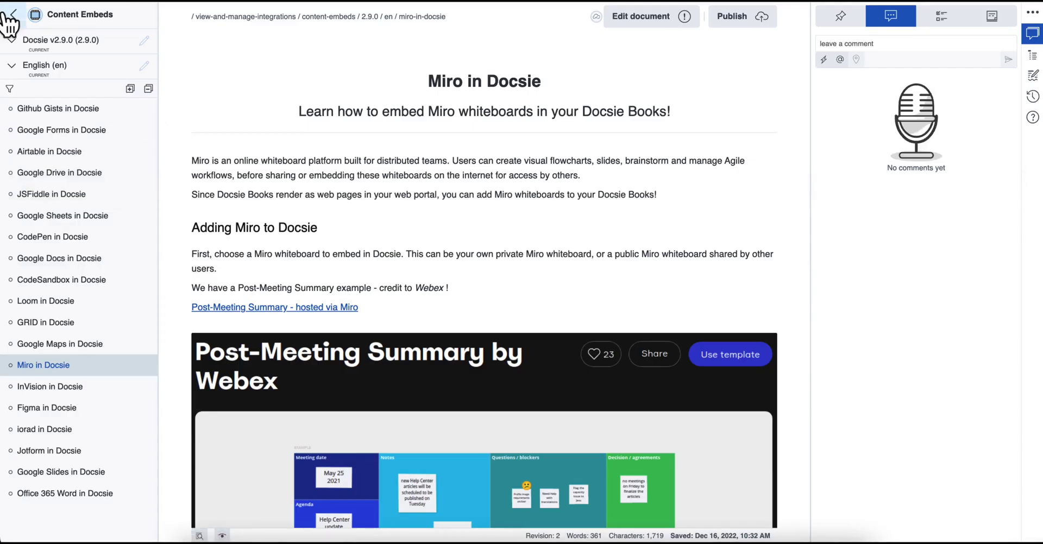
{"action": "left_click", "coordinate": [12, 18]}
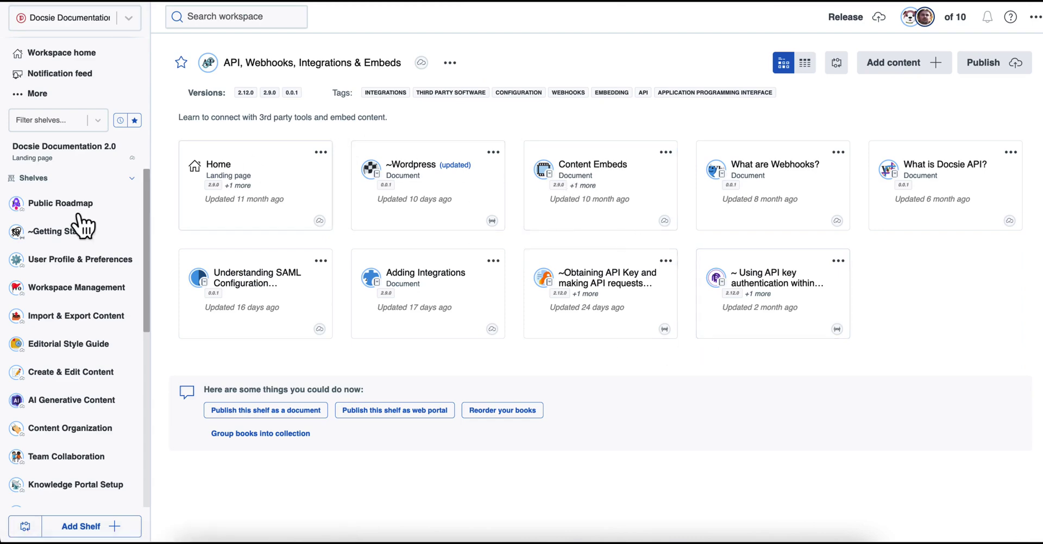
{"action": "left_click", "coordinate": [76, 232]}
{"action": "left_click", "coordinate": [76, 261]}
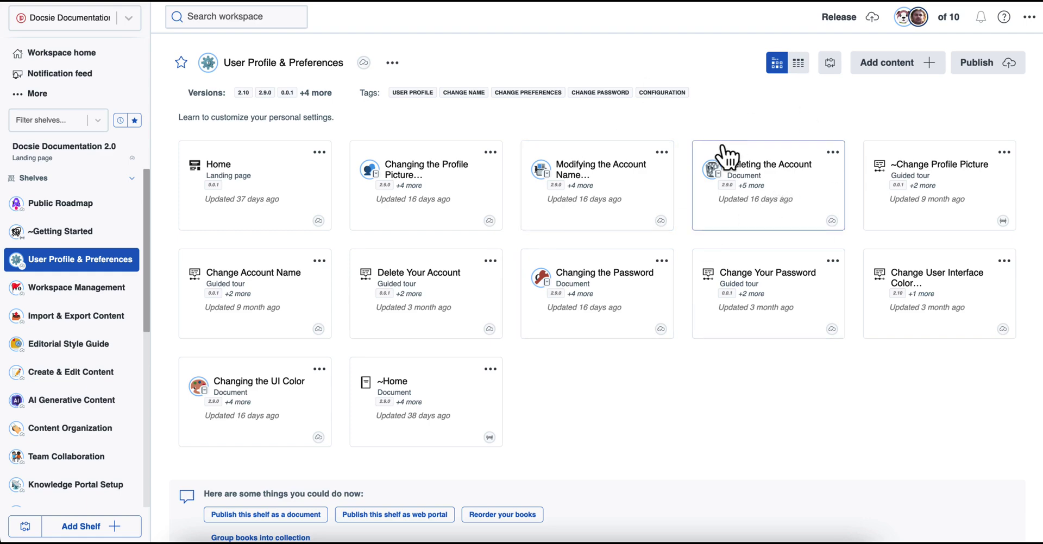
Open Profile and settings from the account menu and scroll to the Deployments page.
{"action": "left_click", "coordinate": [1029, 21]}
{"action": "left_click", "coordinate": [954, 116]}
{"action": "scroll", "coordinate": [161, 436], "scroll_direction": "down", "scroll_amount": 2}
{"action": "scroll", "coordinate": [160, 436], "scroll_direction": "down", "scroll_amount": 3}
{"action": "left_click", "coordinate": [216, 307]}
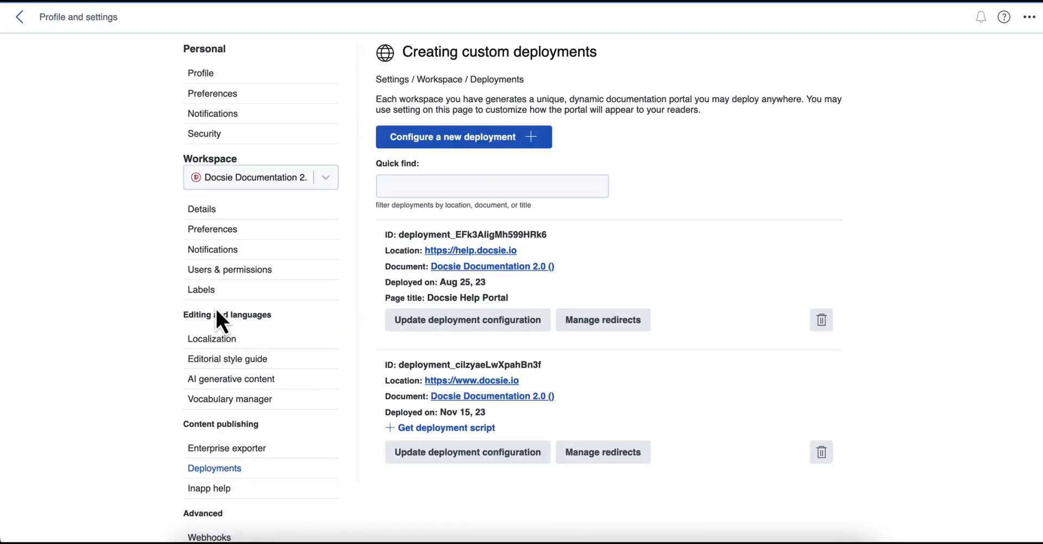
{"action": "scroll", "coordinate": [92, 363], "scroll_direction": "down", "scroll_amount": 2}
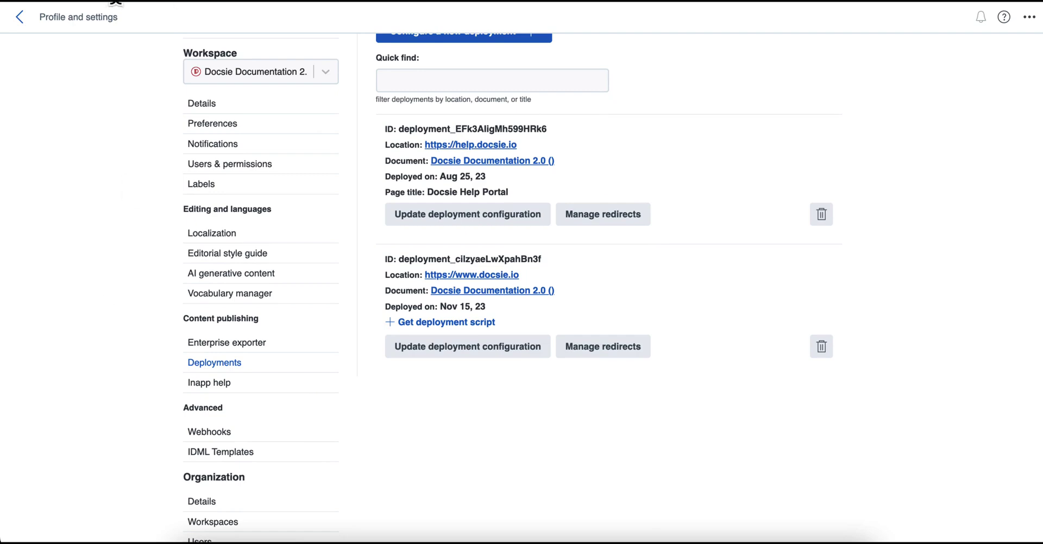
{"action": "scroll", "coordinate": [380, 261], "scroll_direction": "up", "scroll_amount": 2}
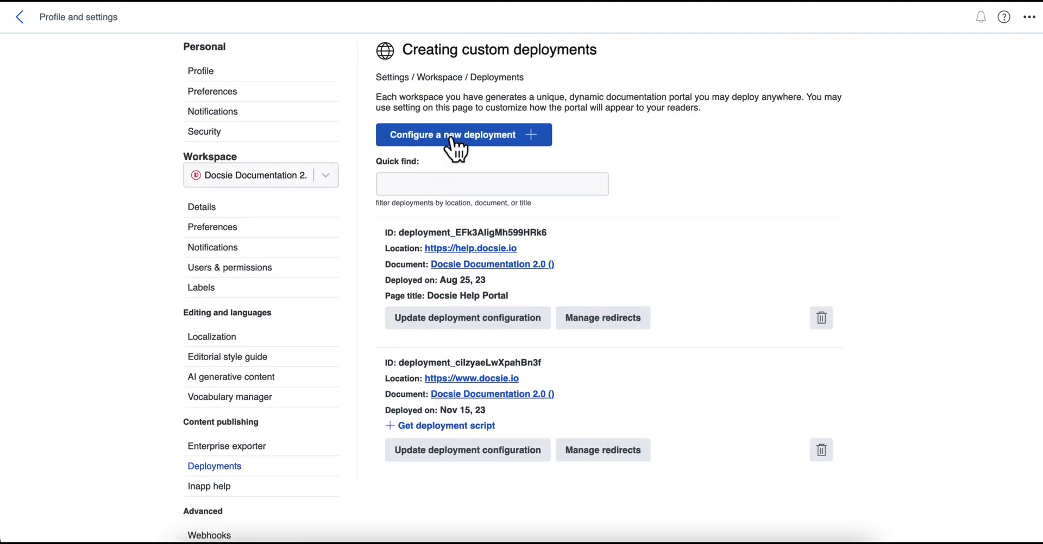
{"action": "left_click", "coordinate": [455, 142]}
{"action": "left_click", "coordinate": [437, 228]}
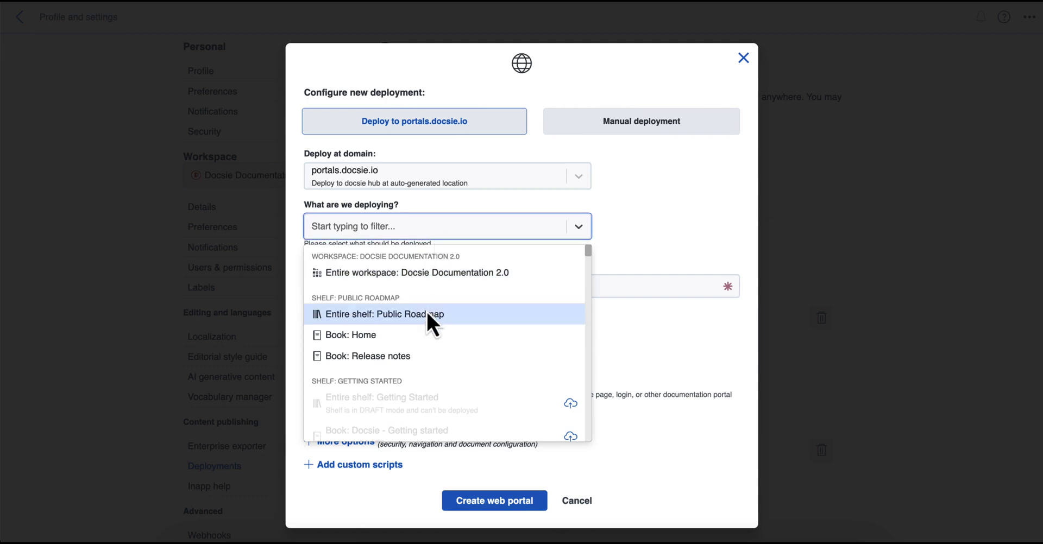
{"action": "left_click", "coordinate": [441, 274]}
{"action": "scroll", "coordinate": [350, 370], "scroll_direction": "down", "scroll_amount": 2}
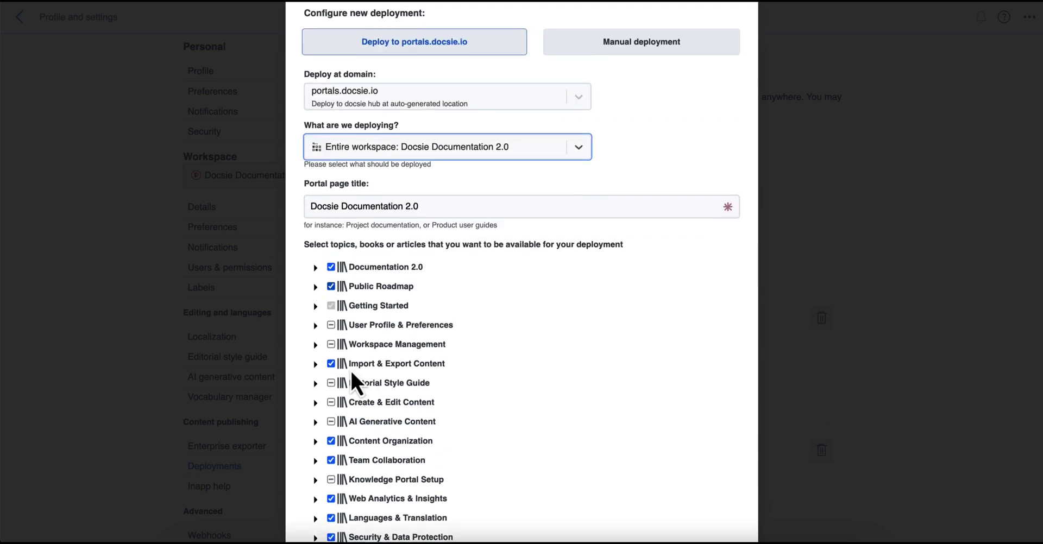
{"action": "left_click", "coordinate": [314, 279]}
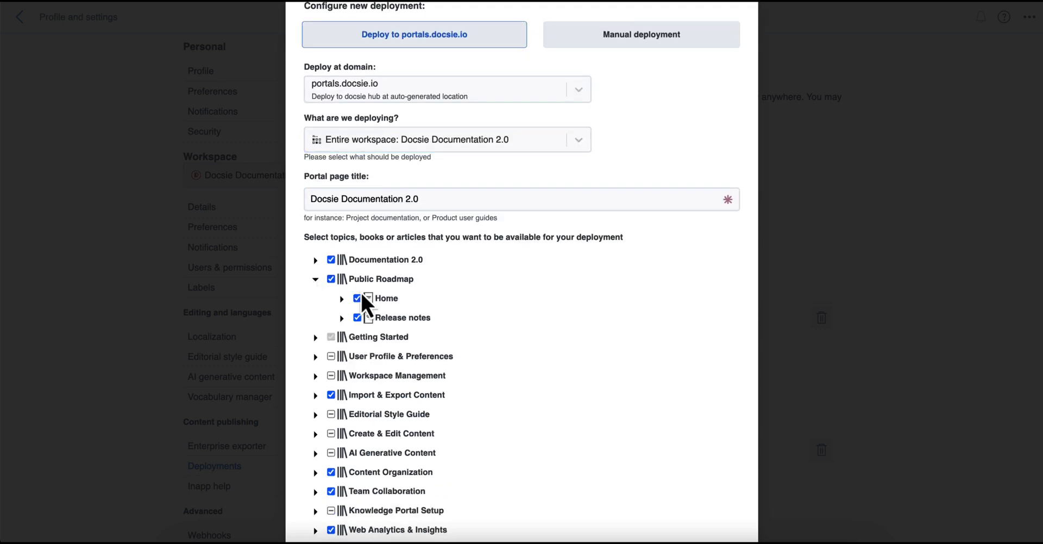
{"action": "scroll", "coordinate": [362, 296], "scroll_direction": "down", "scroll_amount": 3}
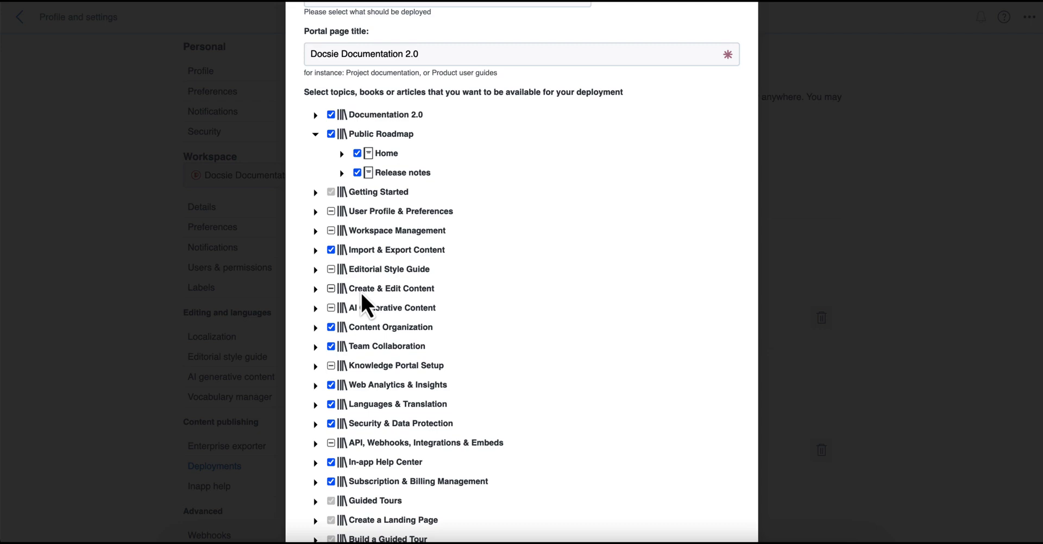
{"action": "scroll", "coordinate": [428, 285], "scroll_direction": "down", "scroll_amount": 6}
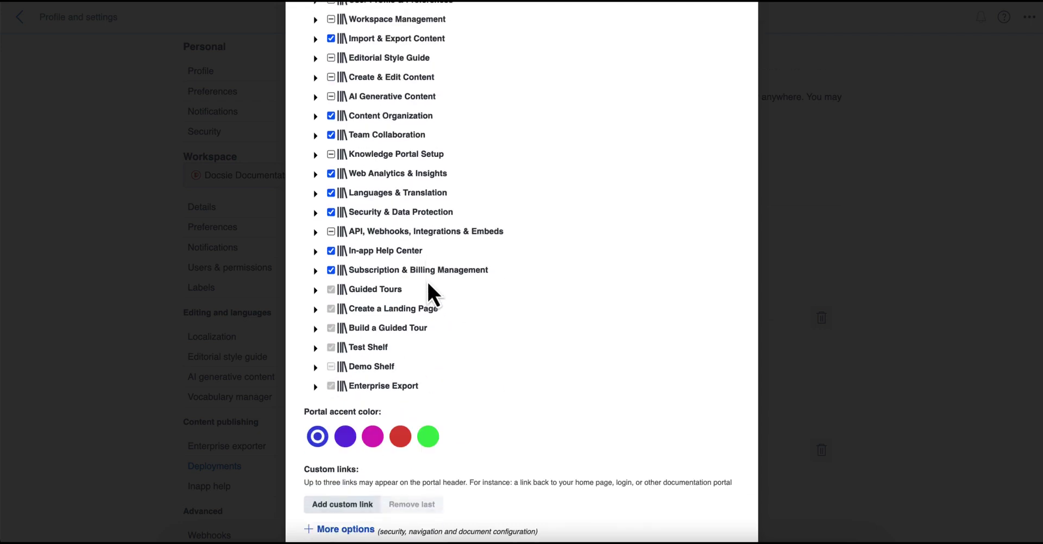
{"action": "left_click", "coordinate": [567, 478]}
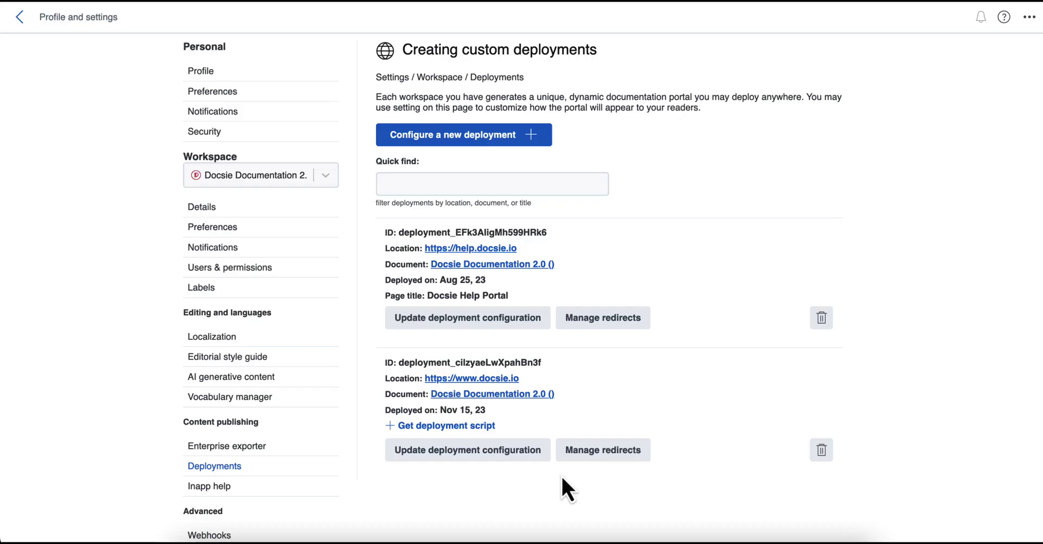
Open the In-app help deployment settings and briefly check the Help and support panel.
{"action": "left_click", "coordinate": [238, 486]}
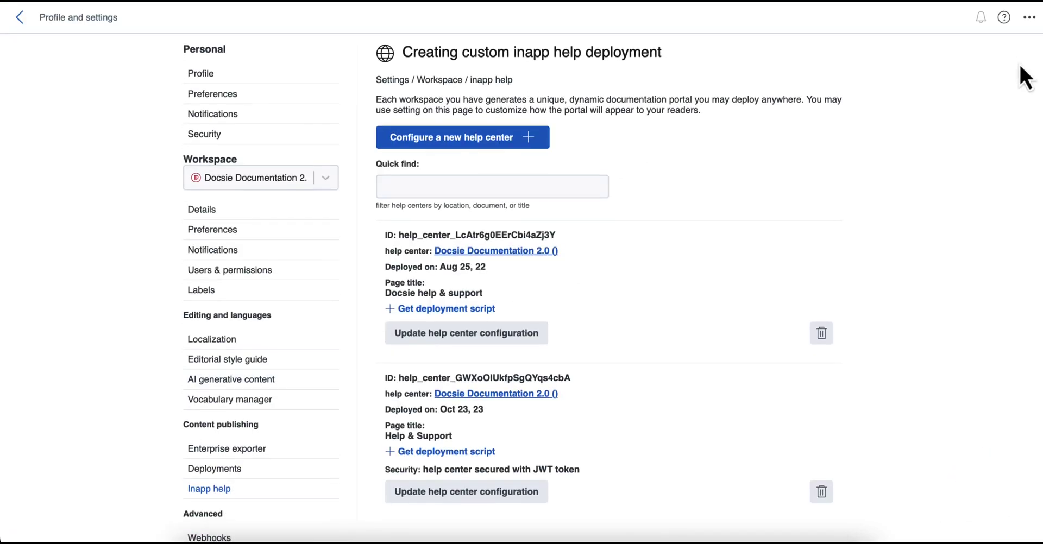
{"action": "left_click", "coordinate": [1004, 17]}
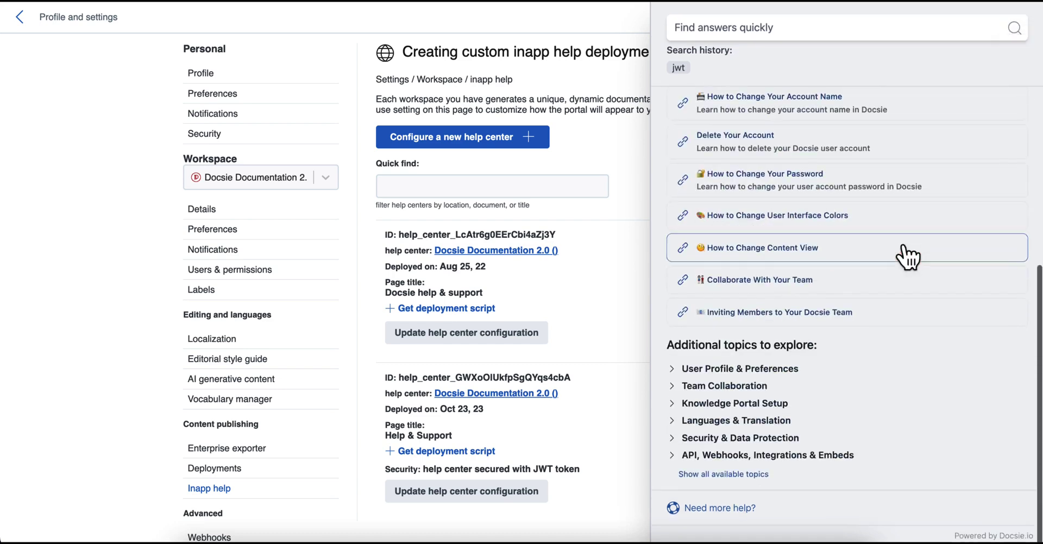
{"action": "scroll", "coordinate": [905, 255], "scroll_direction": "down", "scroll_amount": 3}
{"action": "scroll", "coordinate": [905, 256], "scroll_direction": "up", "scroll_amount": 3}
{"action": "scroll", "coordinate": [907, 255], "scroll_direction": "up", "scroll_amount": 2}
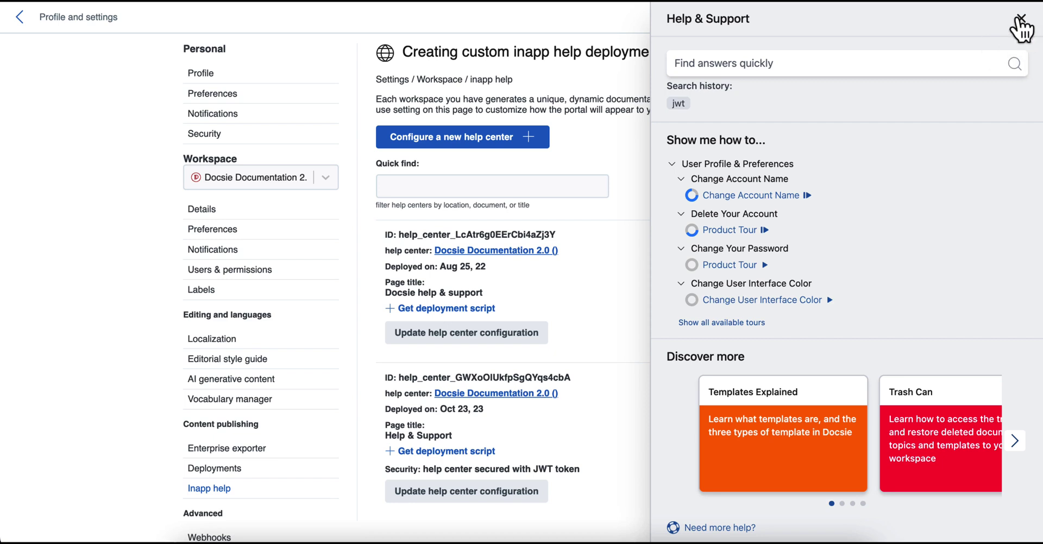
{"action": "left_click", "coordinate": [1020, 19]}
{"action": "scroll", "coordinate": [621, 407], "scroll_direction": "down", "scroll_amount": 3}
{"action": "scroll", "coordinate": [620, 407], "scroll_direction": "up", "scroll_amount": 3}
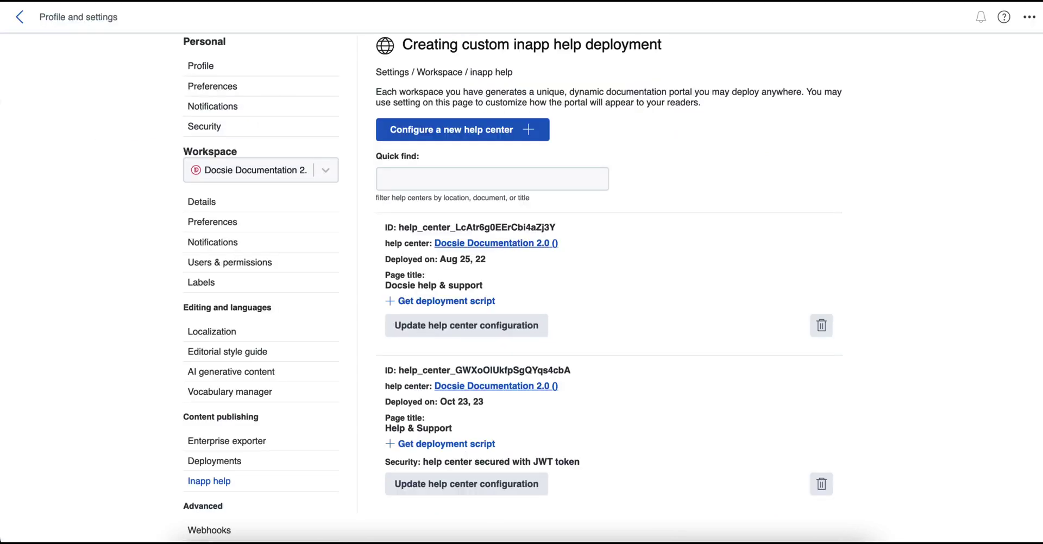
From the User Profile & Preferences shelf, reach More > Project management and open the Manager - Release 2.12.45 tasks.
{"action": "left_click", "coordinate": [20, 17]}
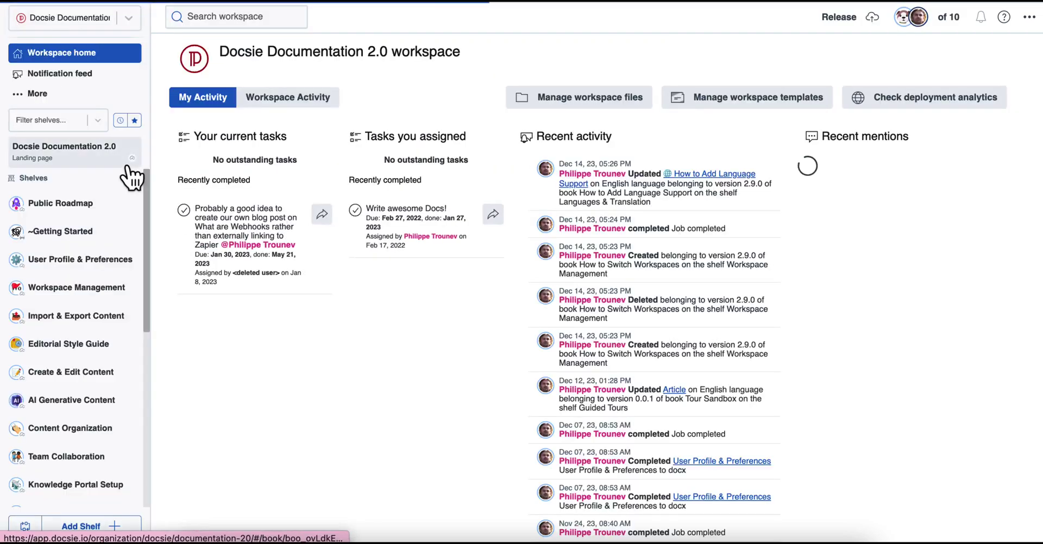
{"action": "left_click", "coordinate": [82, 259]}
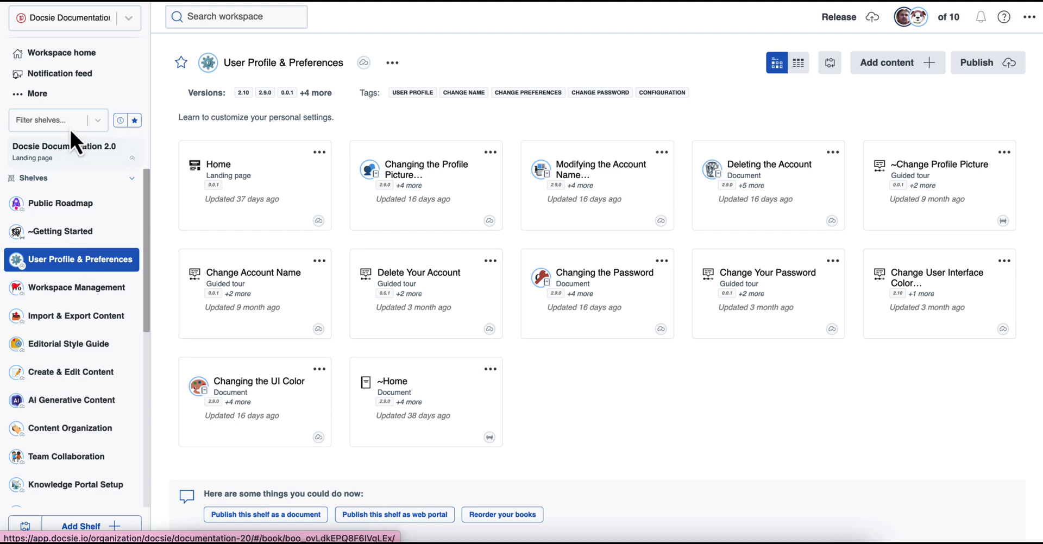
{"action": "left_click", "coordinate": [38, 94]}
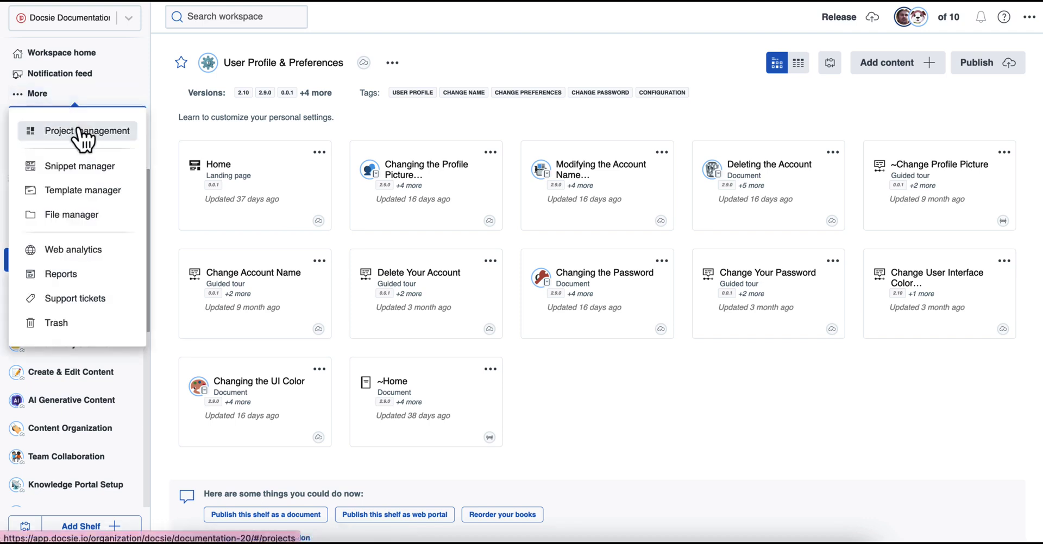
{"action": "left_click", "coordinate": [82, 131]}
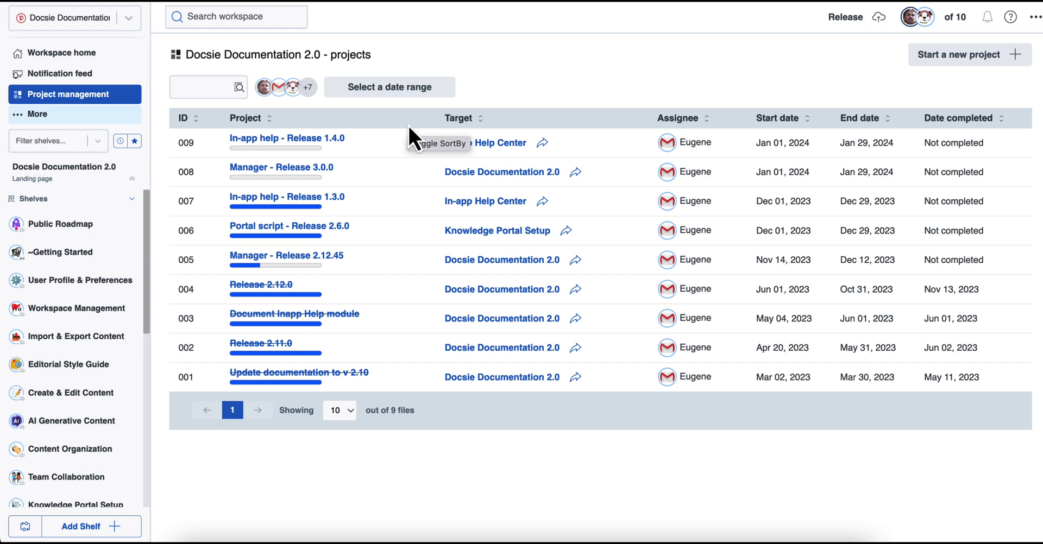
{"action": "left_click", "coordinate": [302, 256]}
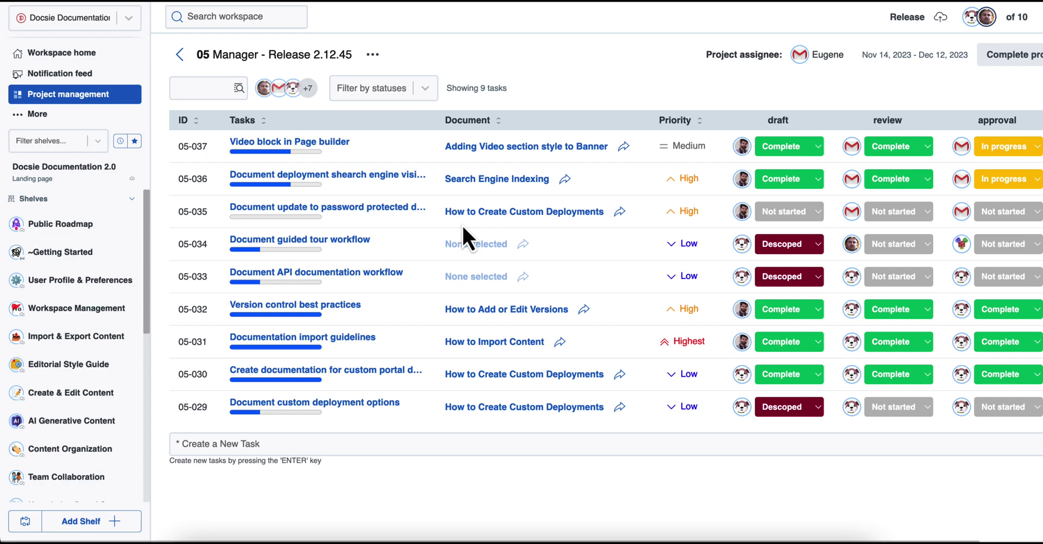
{"action": "scroll", "coordinate": [461, 223], "scroll_direction": "right", "scroll_amount": 3}
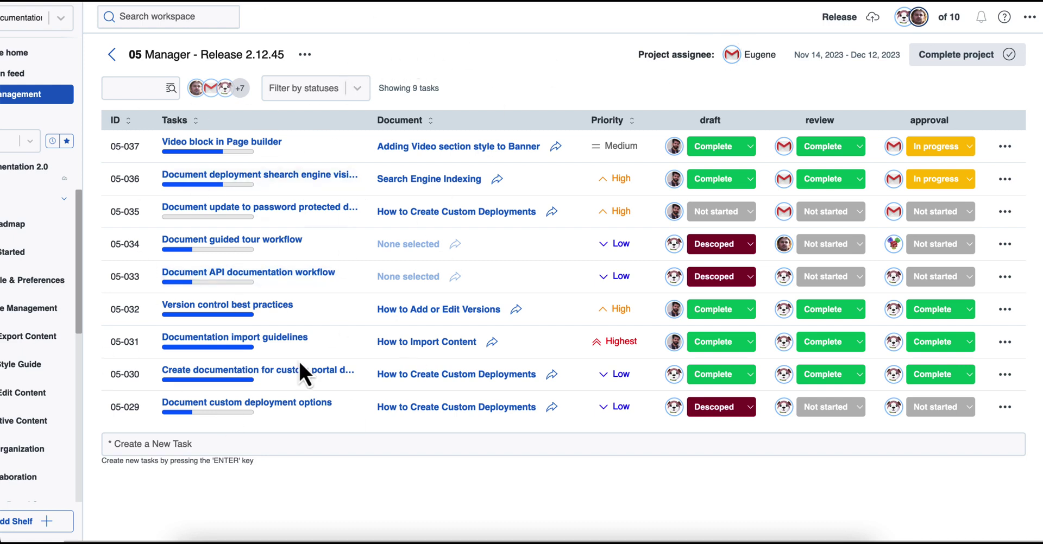
Return to the projects list and open the Changing the Profile Picture article on the User Profile & Preferences shelf.
{"action": "left_click", "coordinate": [116, 54]}
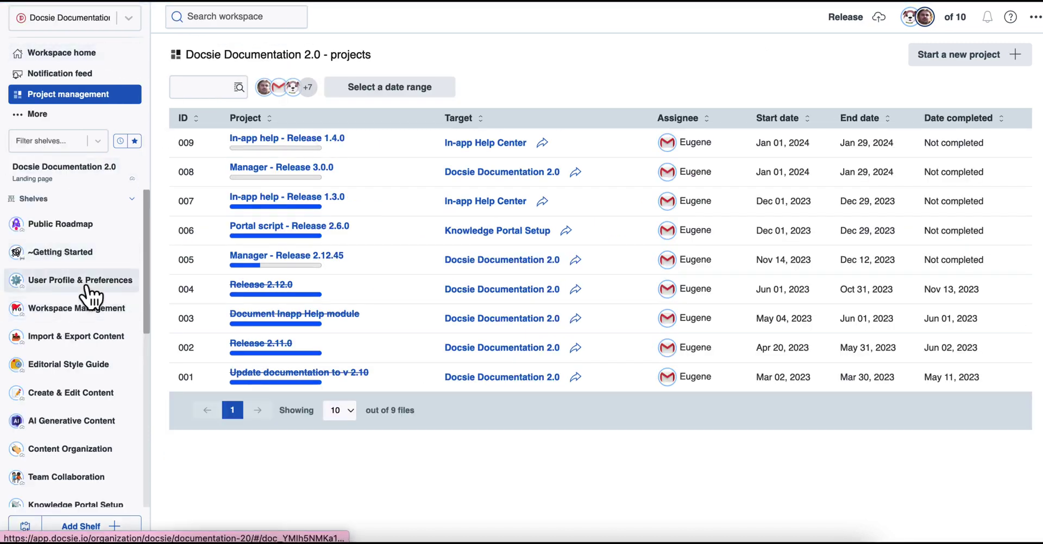
{"action": "left_click", "coordinate": [30, 276]}
{"action": "left_click", "coordinate": [472, 180]}
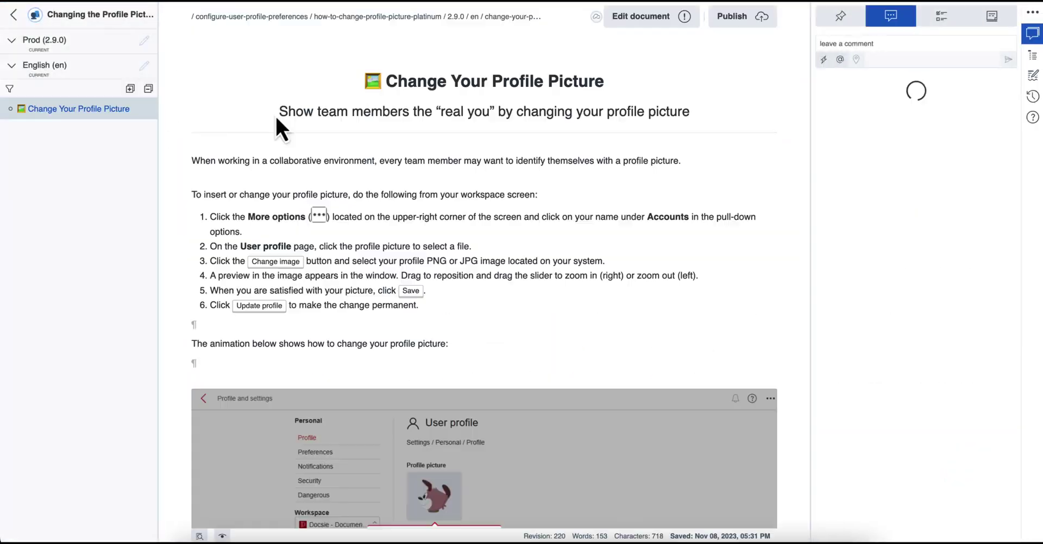
Switch the article to version 2.10, then to Documentation Catchup 2.13.
{"action": "left_click", "coordinate": [100, 61]}
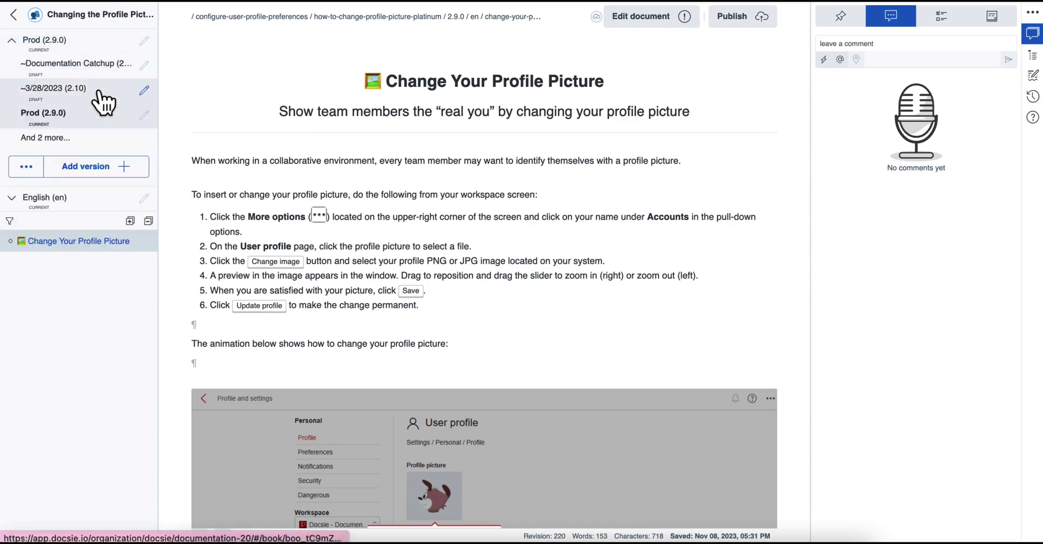
{"action": "left_click", "coordinate": [101, 90]}
{"action": "left_click", "coordinate": [100, 61]}
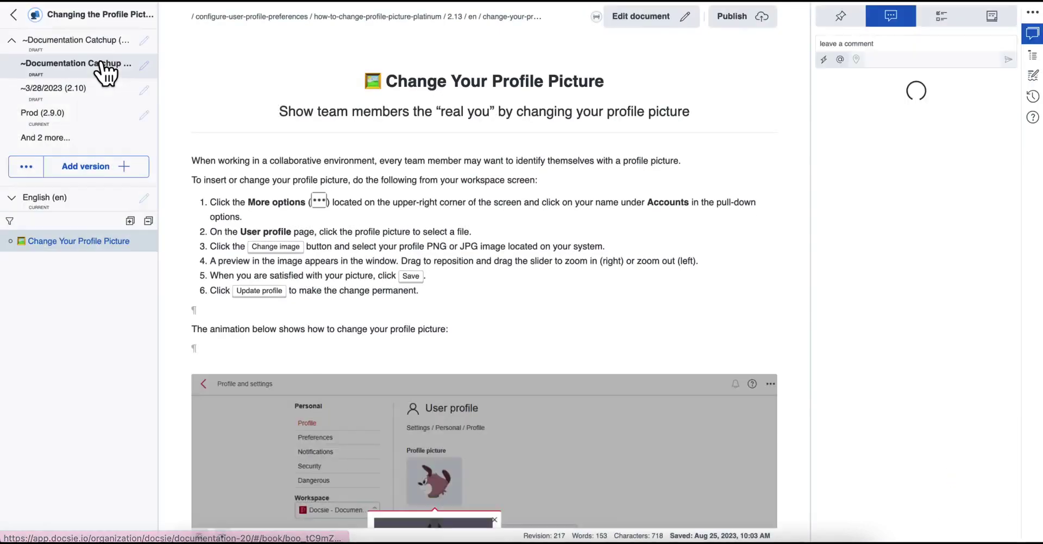
{"action": "scroll", "coordinate": [260, 272], "scroll_direction": "down", "scroll_amount": 8}
{"action": "scroll", "coordinate": [259, 272], "scroll_direction": "up", "scroll_amount": 8}
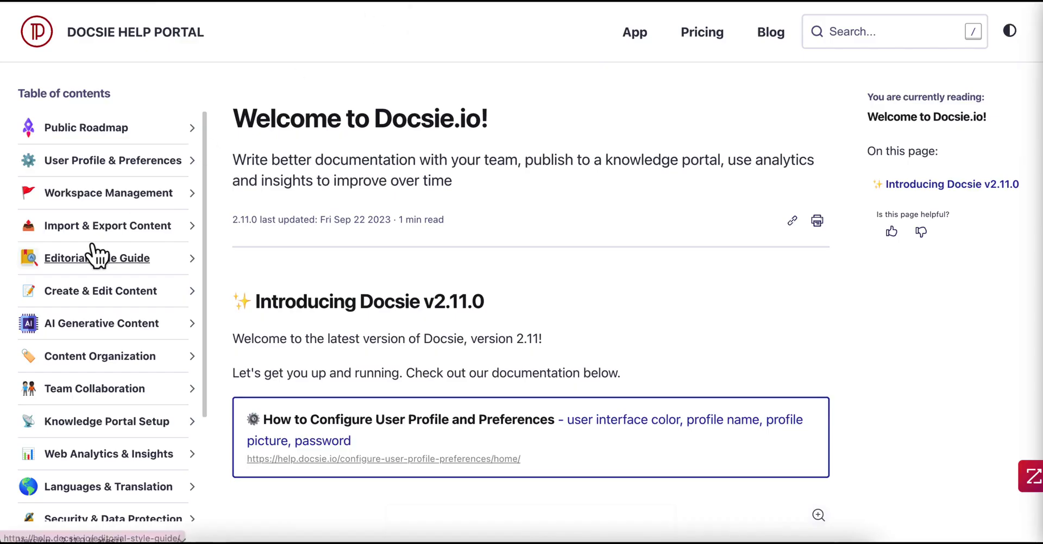
View the help portal welcome page as version 2.8.0, then reopen the version list for 2.11.0 (Latest).
{"action": "scroll", "coordinate": [93, 323], "scroll_direction": "down", "scroll_amount": 3}
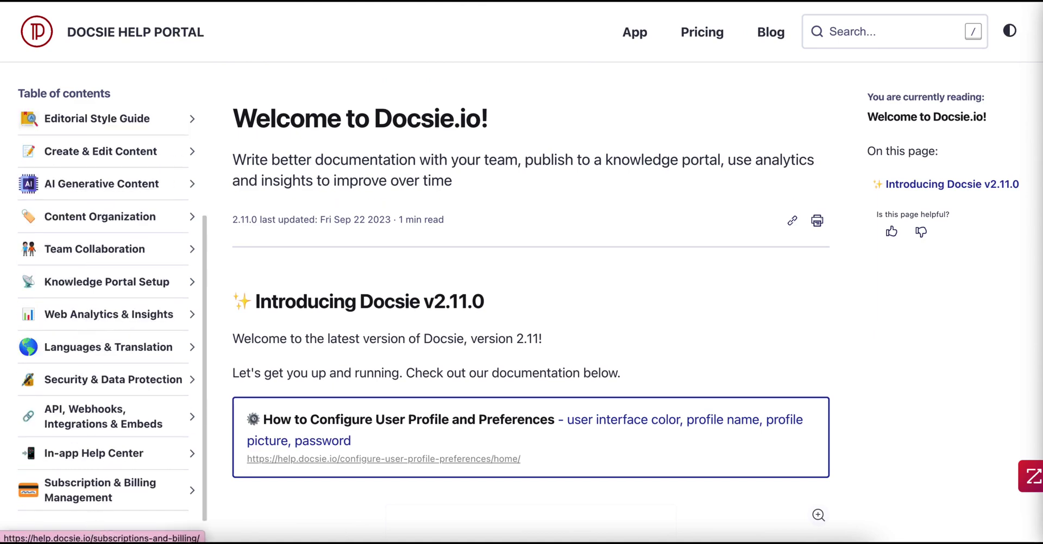
{"action": "scroll", "coordinate": [113, 537], "scroll_direction": "down", "scroll_amount": 1}
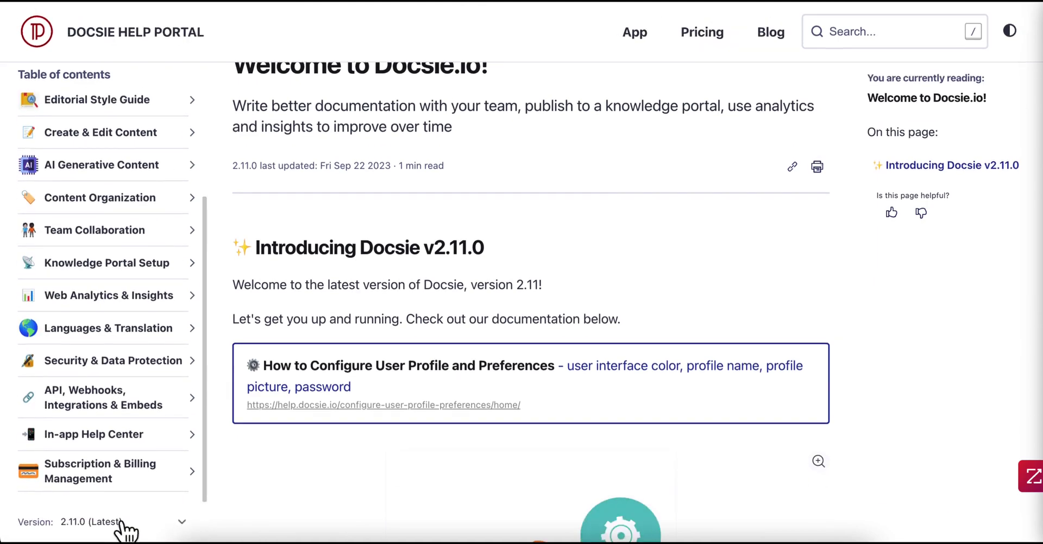
{"action": "left_click", "coordinate": [121, 528]}
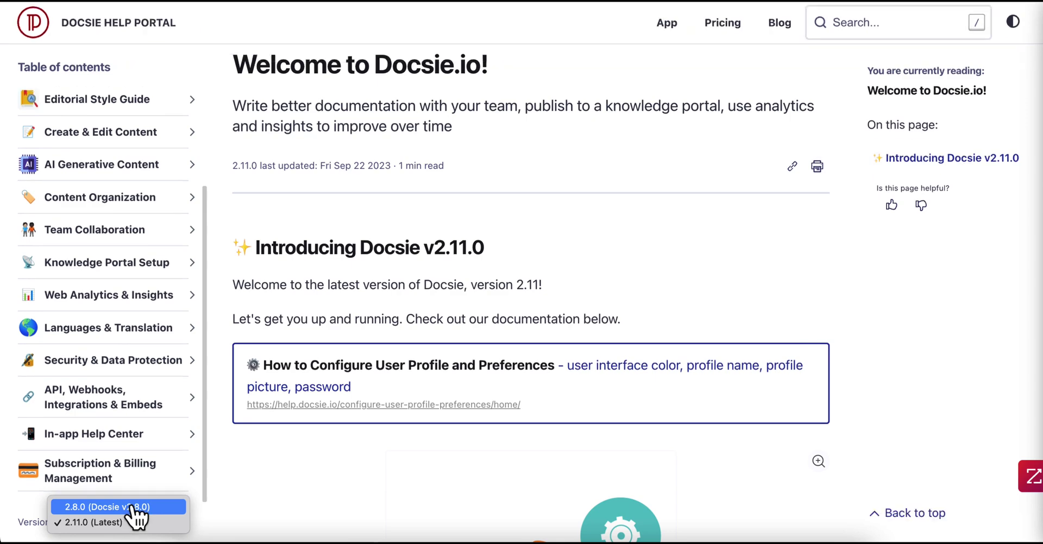
{"action": "left_click", "coordinate": [136, 507]}
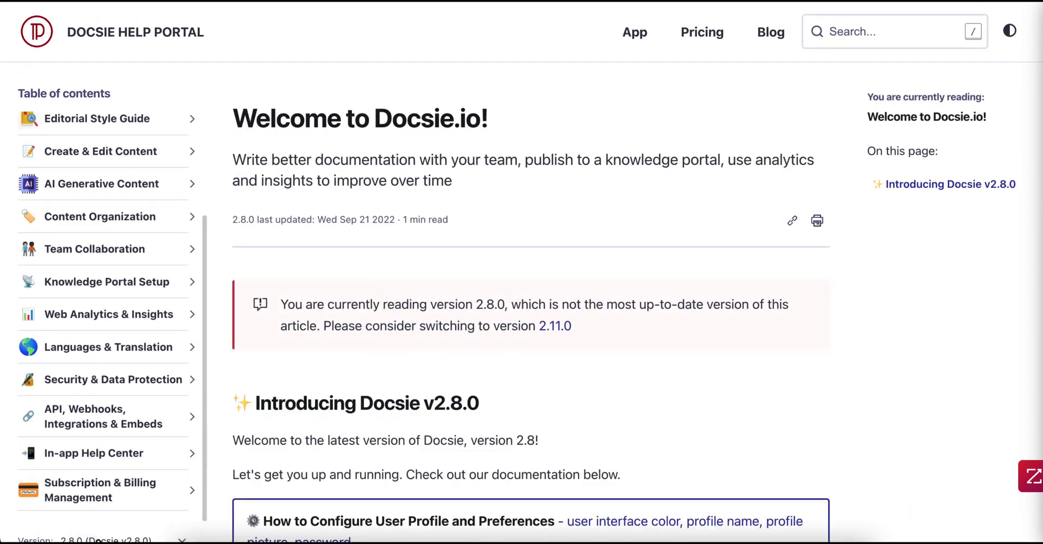
{"action": "left_click", "coordinate": [104, 539]}
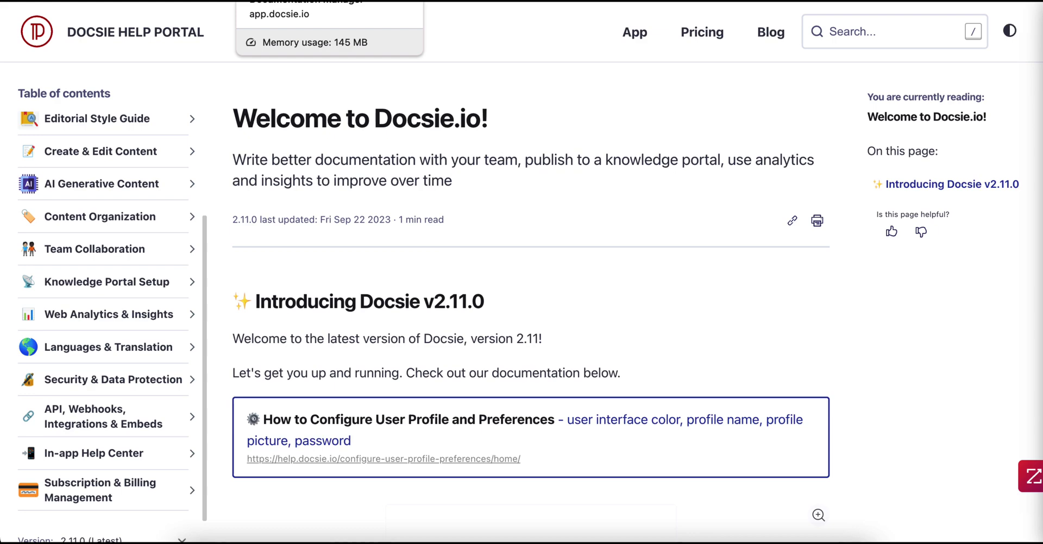
Back in the Docsie app, open the Change Your Profile Picture article's revision history.
{"action": "left_click", "coordinate": [304, 1]}
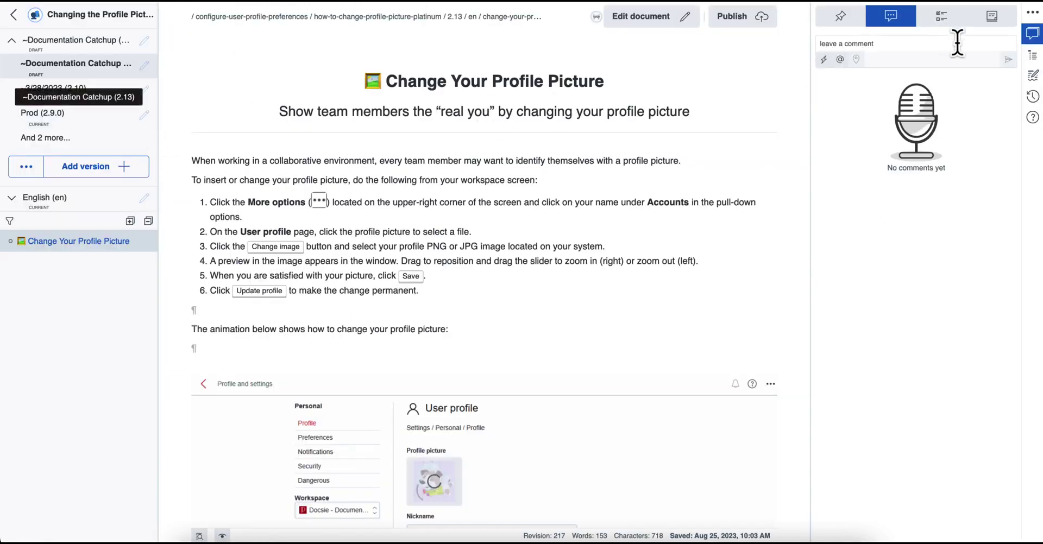
{"action": "left_click", "coordinate": [1031, 96]}
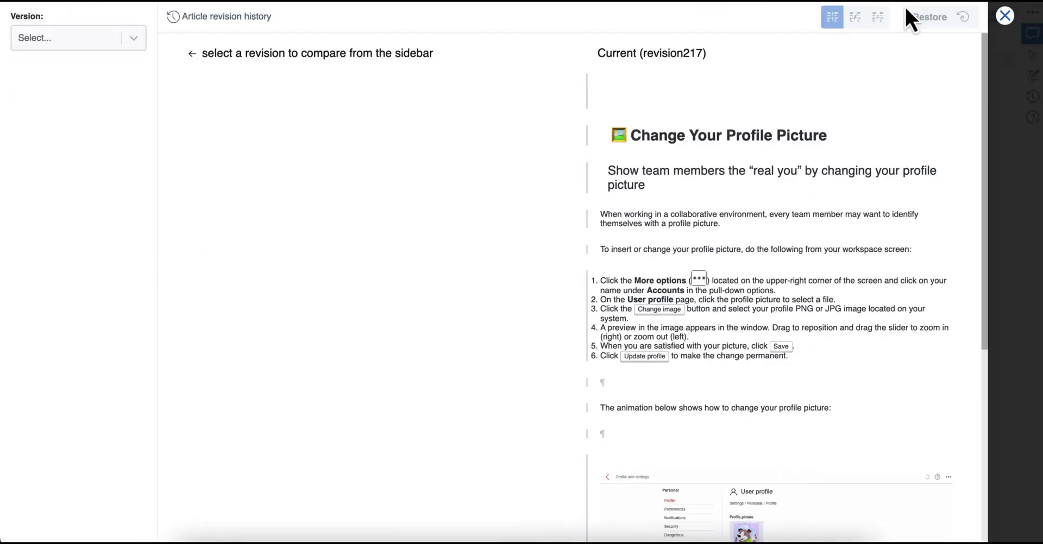
{"action": "left_click", "coordinate": [1005, 15]}
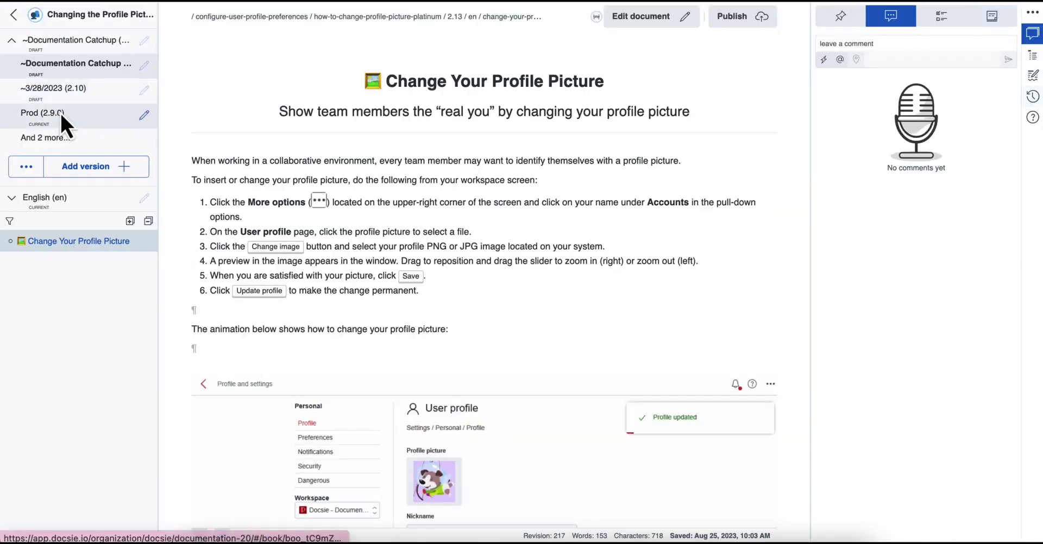
{"action": "left_click", "coordinate": [1031, 95]}
Compare Revision201, Revision200 and Revision198 against the current revision, then close the history.
{"action": "scroll", "coordinate": [76, 320], "scroll_direction": "down", "scroll_amount": 3}
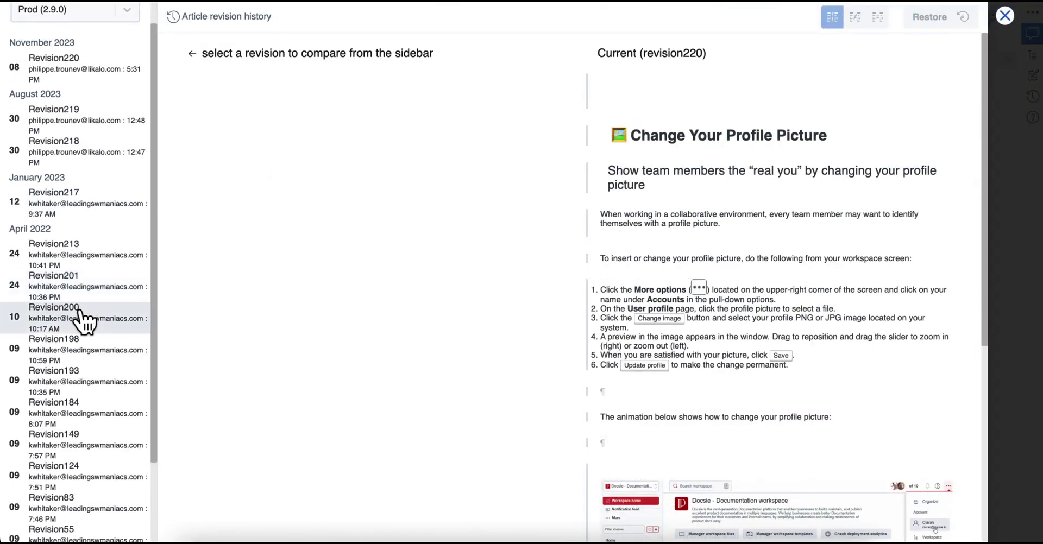
{"action": "scroll", "coordinate": [80, 315], "scroll_direction": "up", "scroll_amount": 3}
{"action": "left_click", "coordinate": [82, 316]}
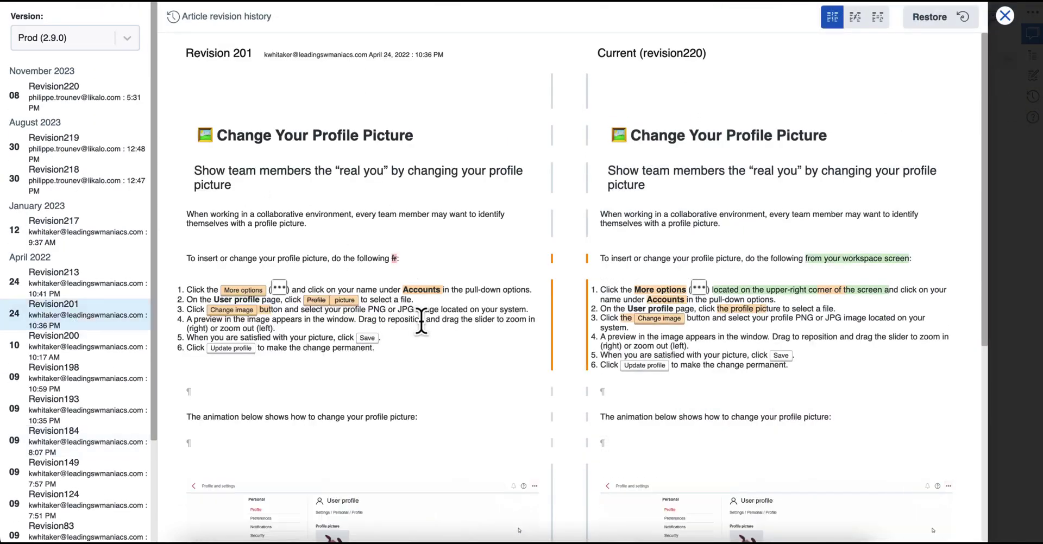
{"action": "scroll", "coordinate": [421, 326], "scroll_direction": "down", "scroll_amount": 6}
{"action": "scroll", "coordinate": [428, 334], "scroll_direction": "up", "scroll_amount": 5}
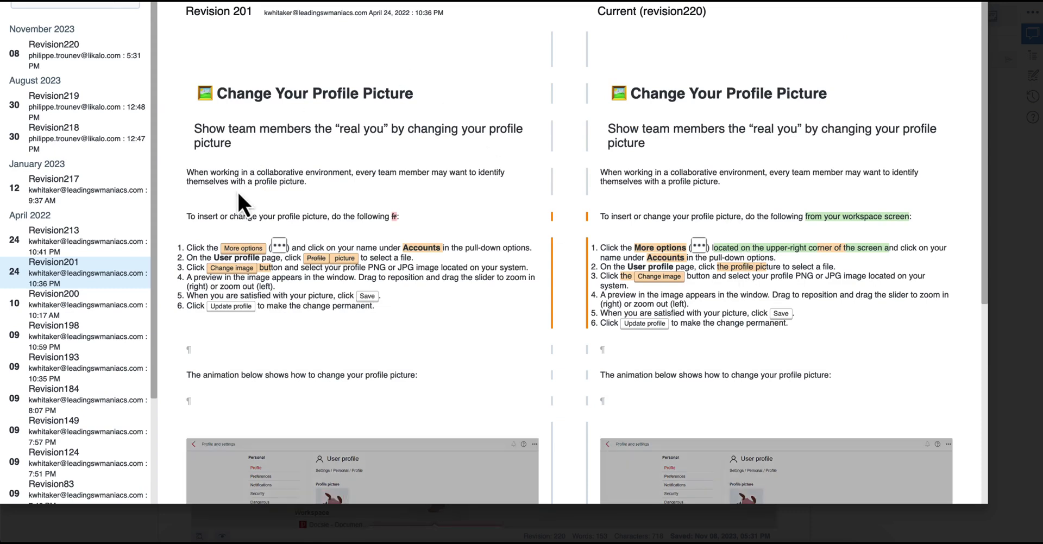
{"action": "left_click", "coordinate": [90, 307]}
{"action": "left_click", "coordinate": [93, 339]}
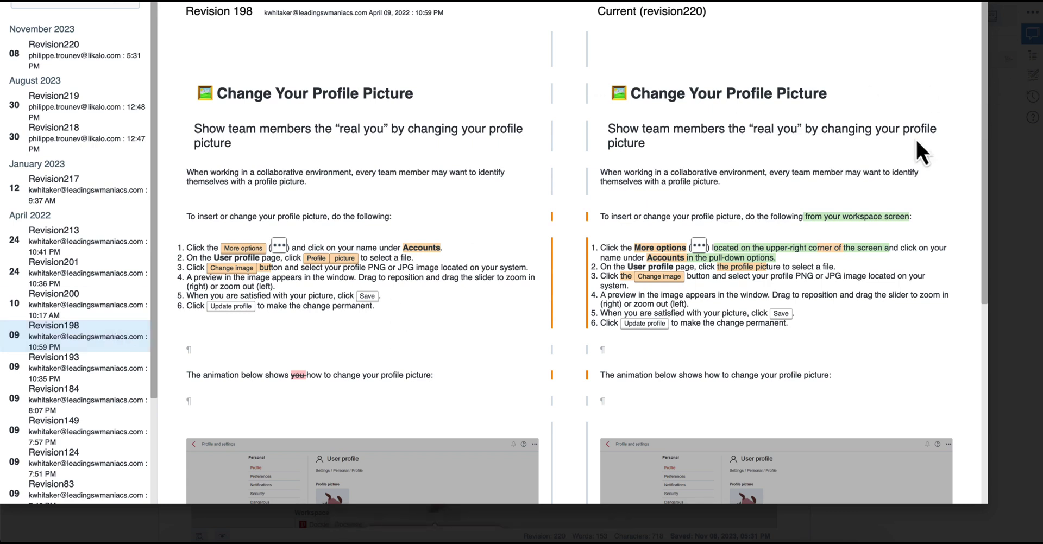
{"action": "scroll", "coordinate": [940, 366], "scroll_direction": "up", "scroll_amount": 1}
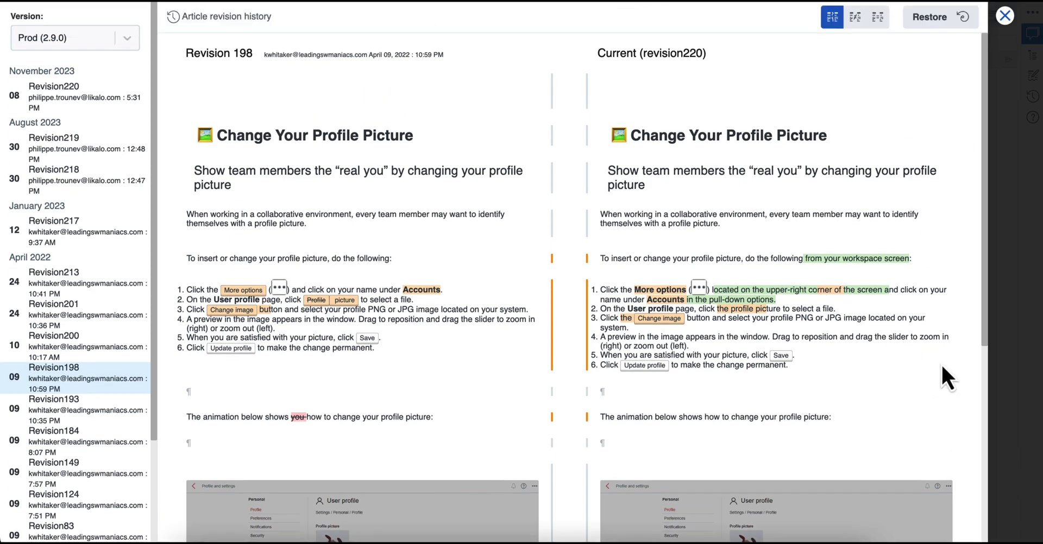
{"action": "left_click", "coordinate": [1004, 17]}
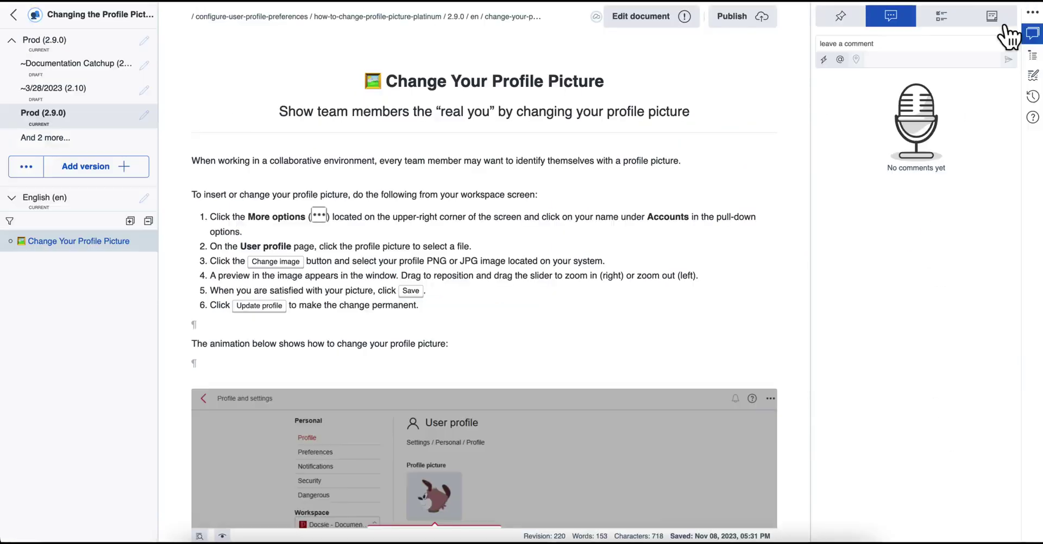
Revisit the Manager - Release 2.12.45 project, view the profile picture article's tasks, then return to the shelf.
{"action": "left_click", "coordinate": [11, 23]}
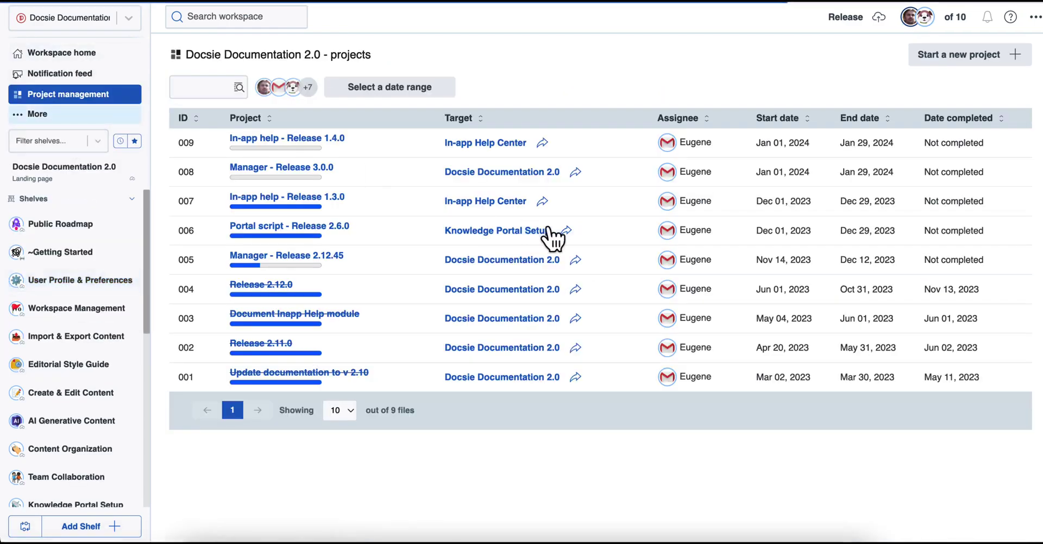
{"action": "left_click", "coordinate": [299, 262]}
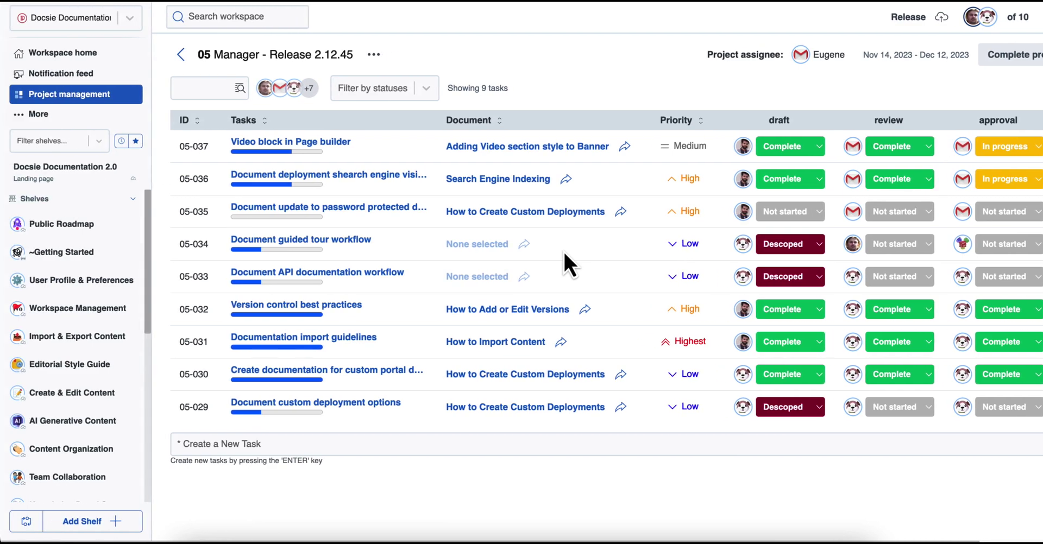
{"action": "left_click", "coordinate": [88, 288]}
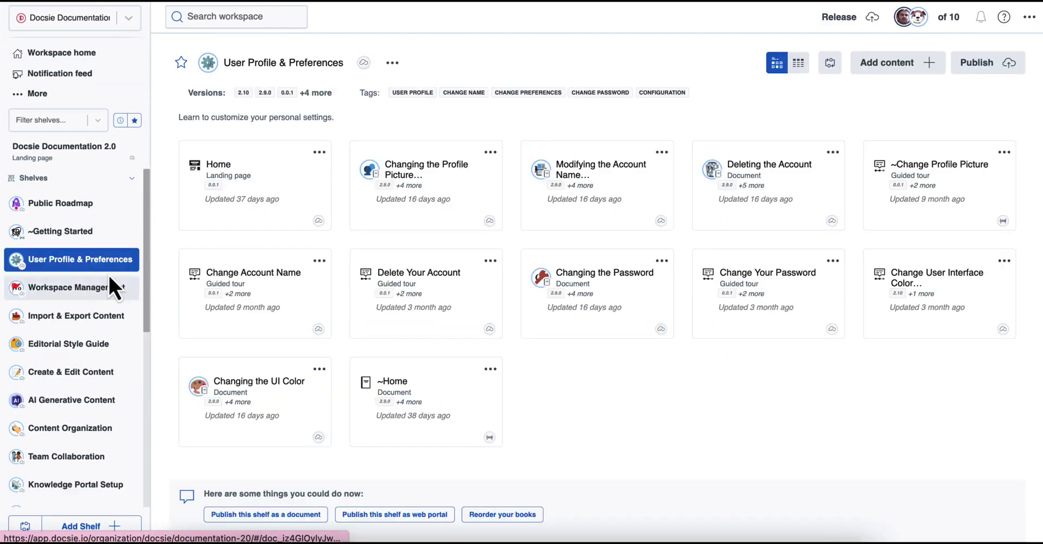
{"action": "left_click", "coordinate": [459, 195]}
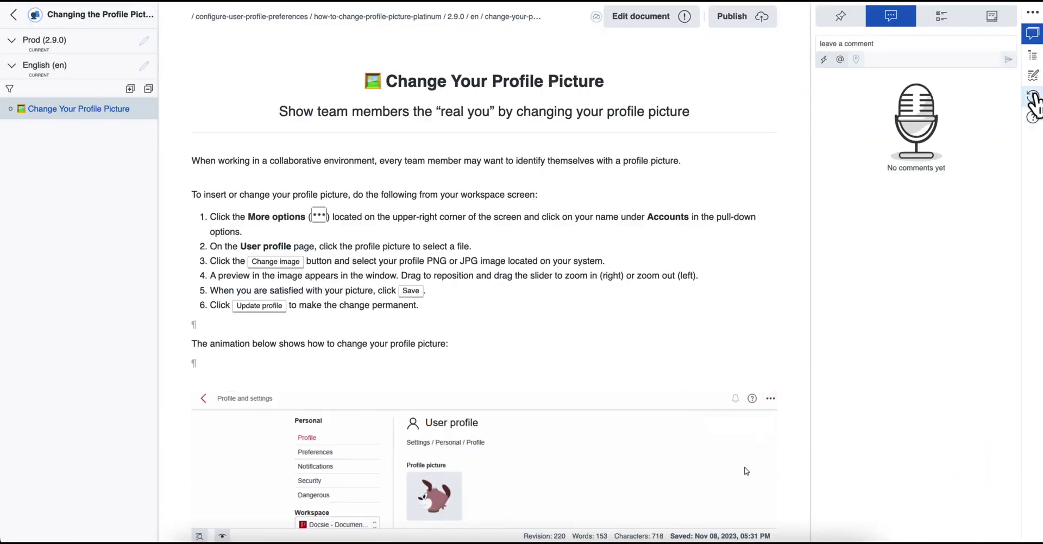
{"action": "left_click", "coordinate": [952, 16]}
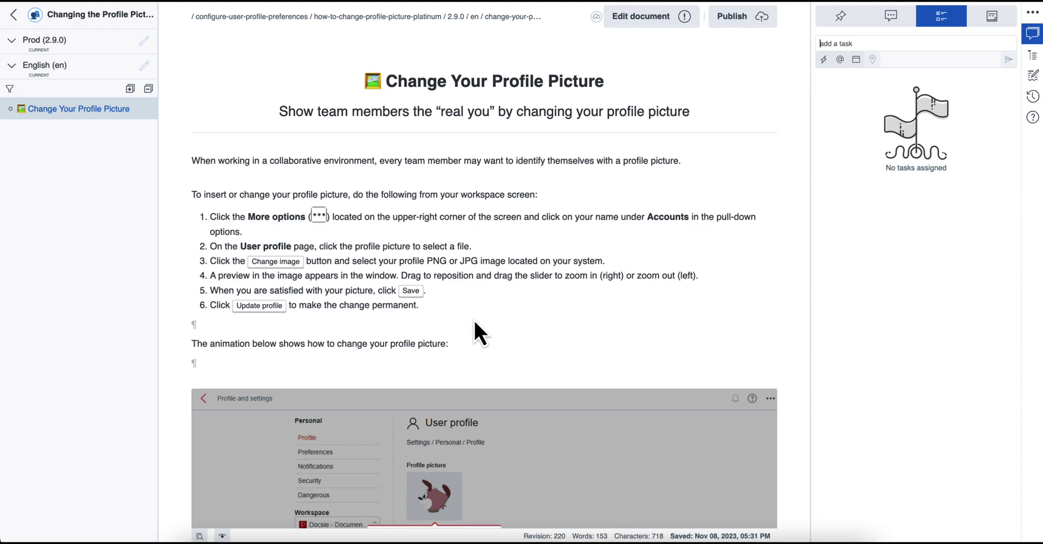
{"action": "left_click", "coordinate": [14, 15]}
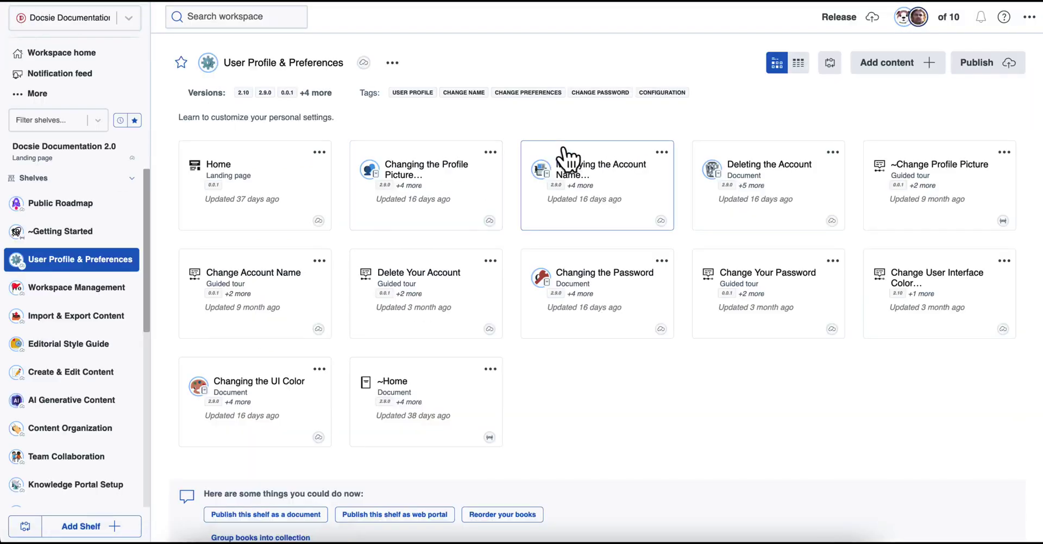
{"action": "left_click", "coordinate": [52, 93]}
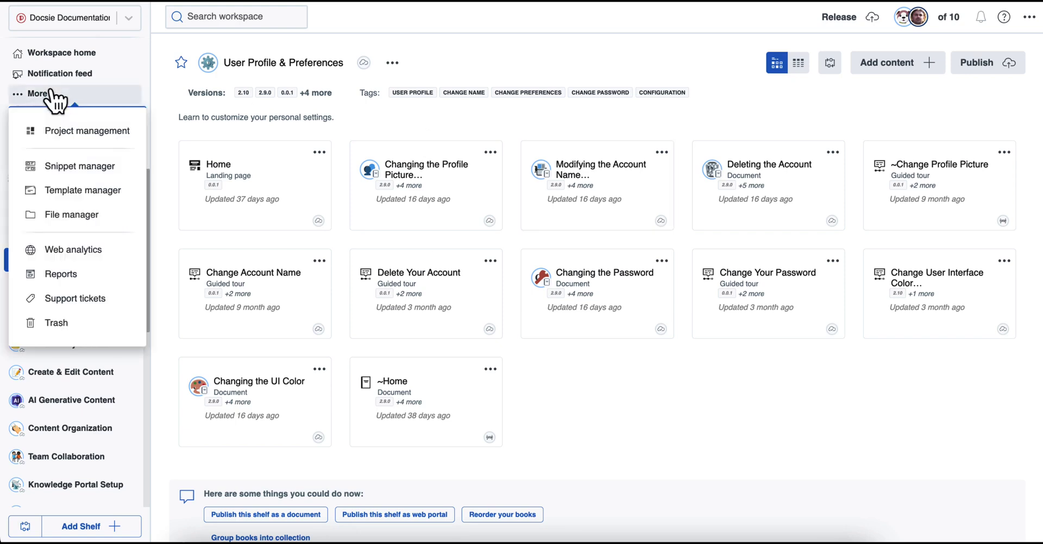
{"action": "left_click", "coordinate": [68, 251]}
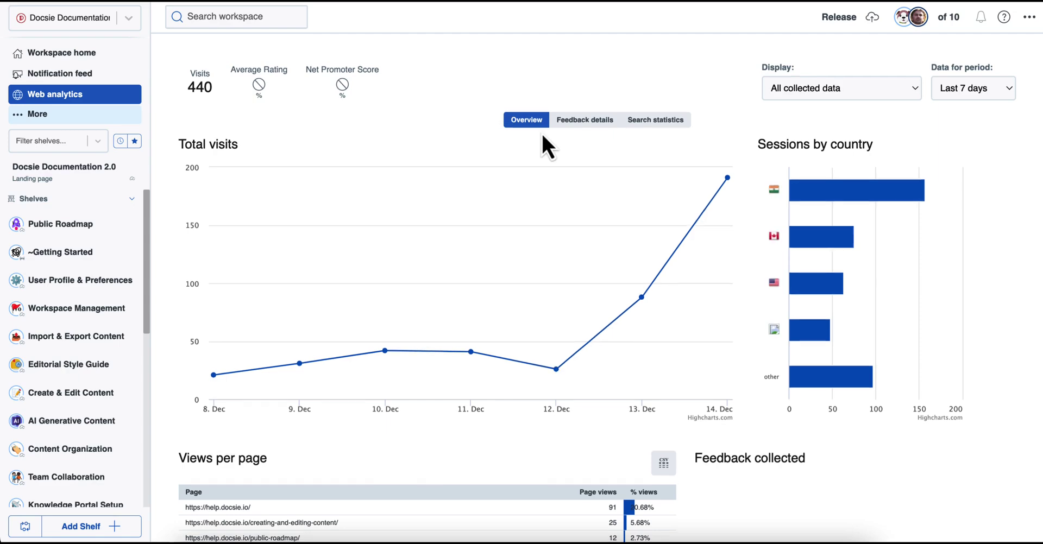
{"action": "scroll", "coordinate": [542, 137], "scroll_direction": "down", "scroll_amount": 4}
{"action": "scroll", "coordinate": [541, 132], "scroll_direction": "up", "scroll_amount": 4}
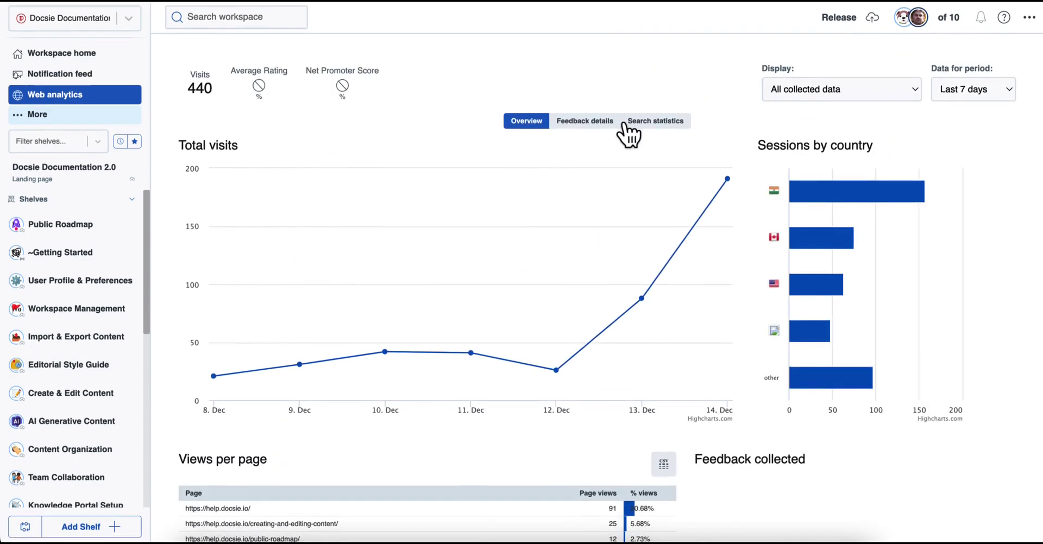
{"action": "left_click", "coordinate": [586, 121]}
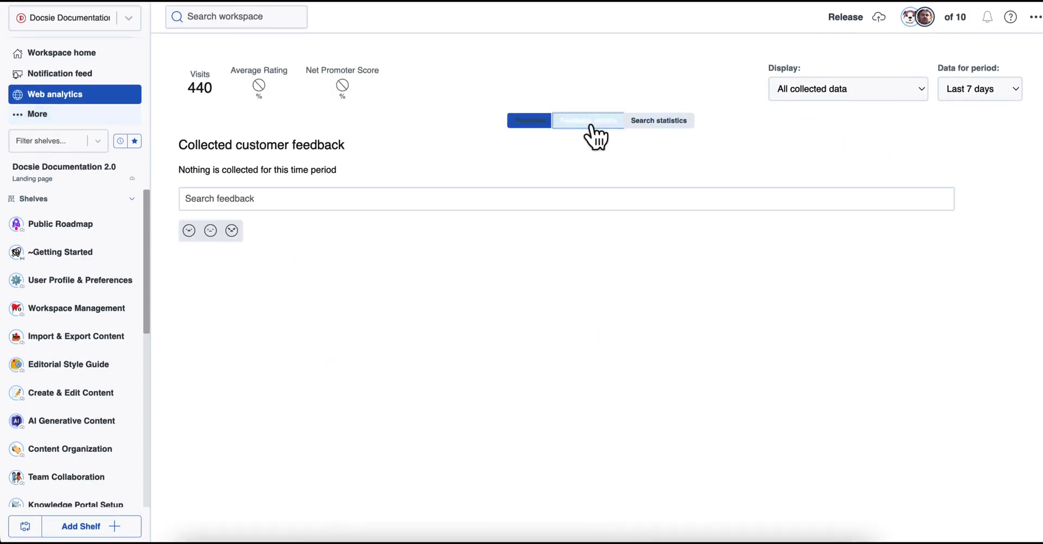
{"action": "left_click", "coordinate": [662, 121]}
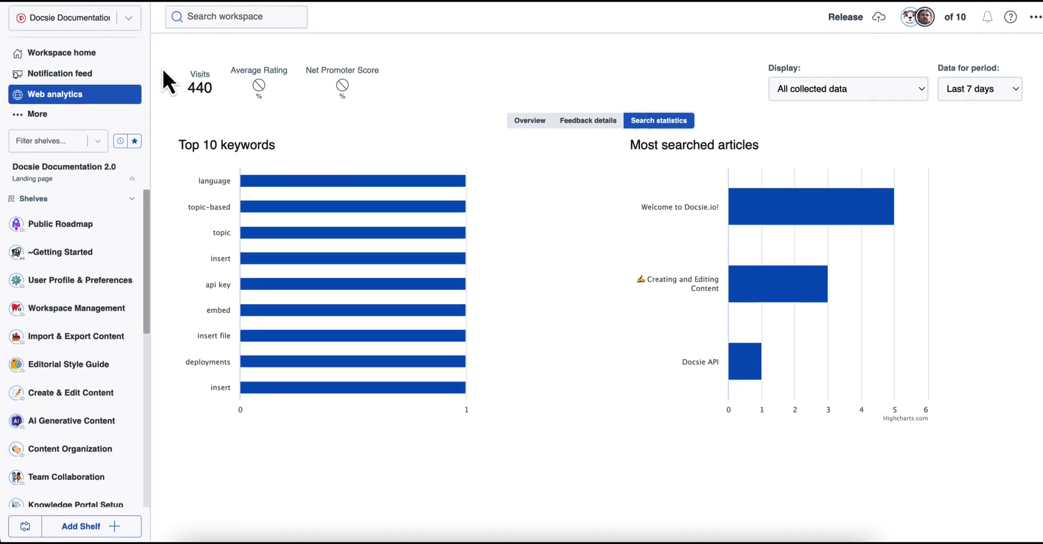
{"action": "left_click", "coordinate": [103, 282]}
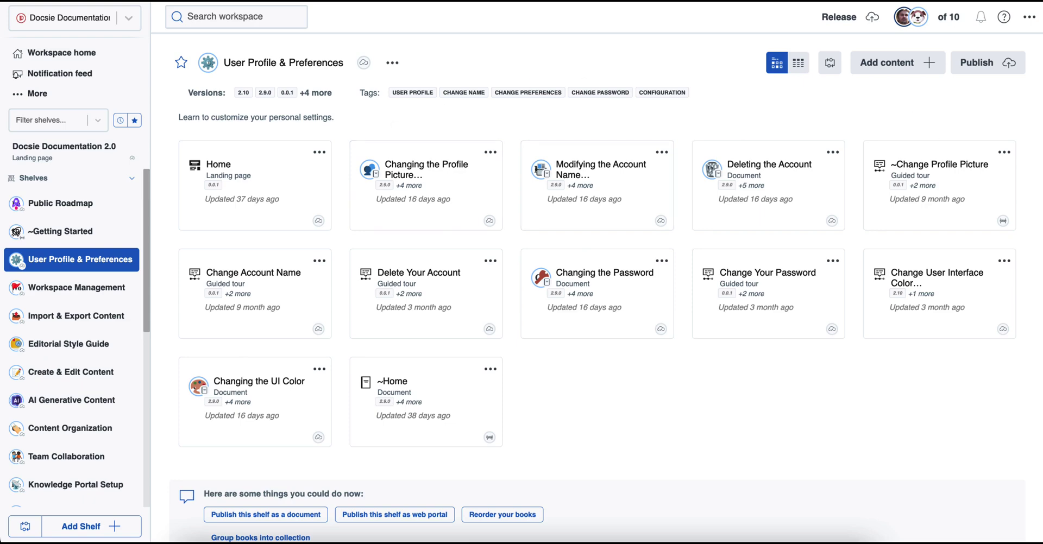
In account settings under Users & permissions, review one viewer's folder permissions without changing them.
{"action": "left_click", "coordinate": [1029, 19]}
{"action": "left_click", "coordinate": [996, 109]}
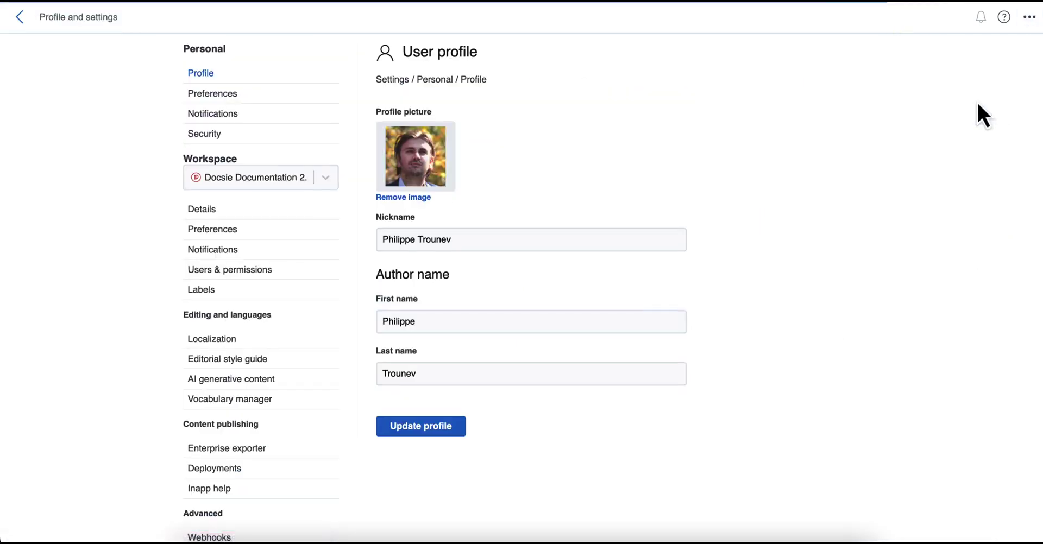
{"action": "left_click", "coordinate": [260, 271]}
{"action": "scroll", "coordinate": [594, 364], "scroll_direction": "down", "scroll_amount": 5}
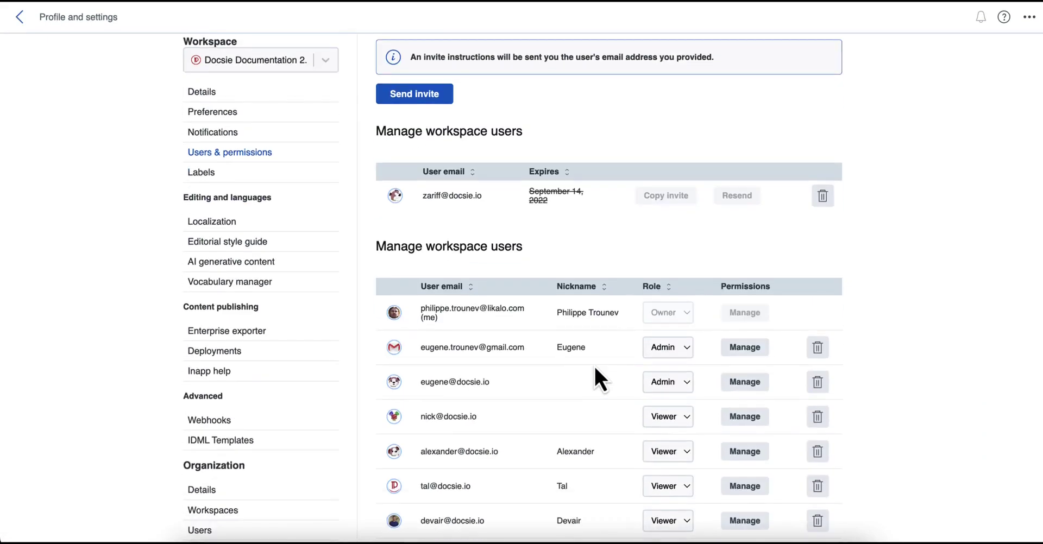
{"action": "left_click", "coordinate": [744, 308]}
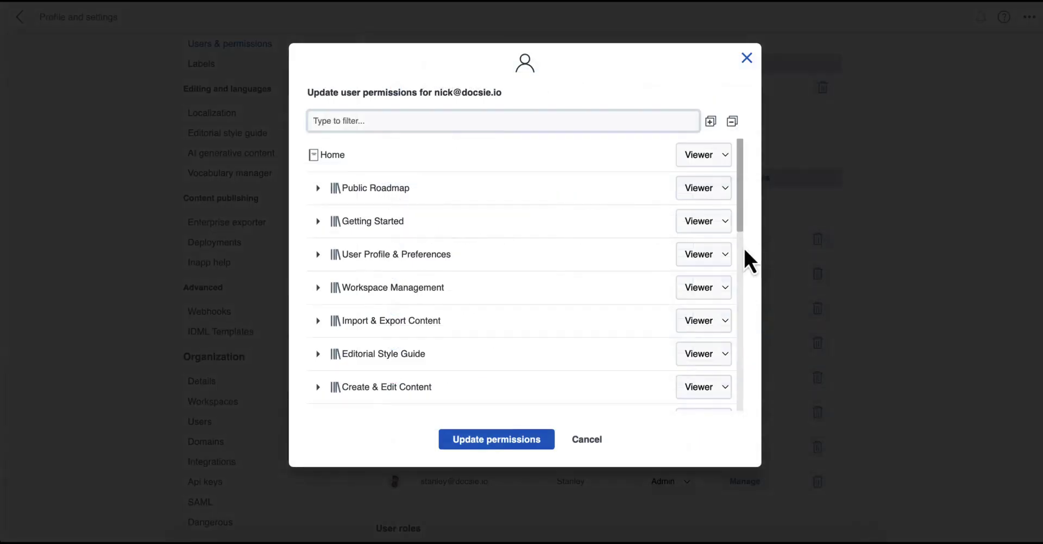
{"action": "scroll", "coordinate": [536, 253], "scroll_direction": "down", "scroll_amount": 2}
{"action": "scroll", "coordinate": [538, 258], "scroll_direction": "down", "scroll_amount": 10}
{"action": "scroll", "coordinate": [538, 258], "scroll_direction": "up", "scroll_amount": 12}
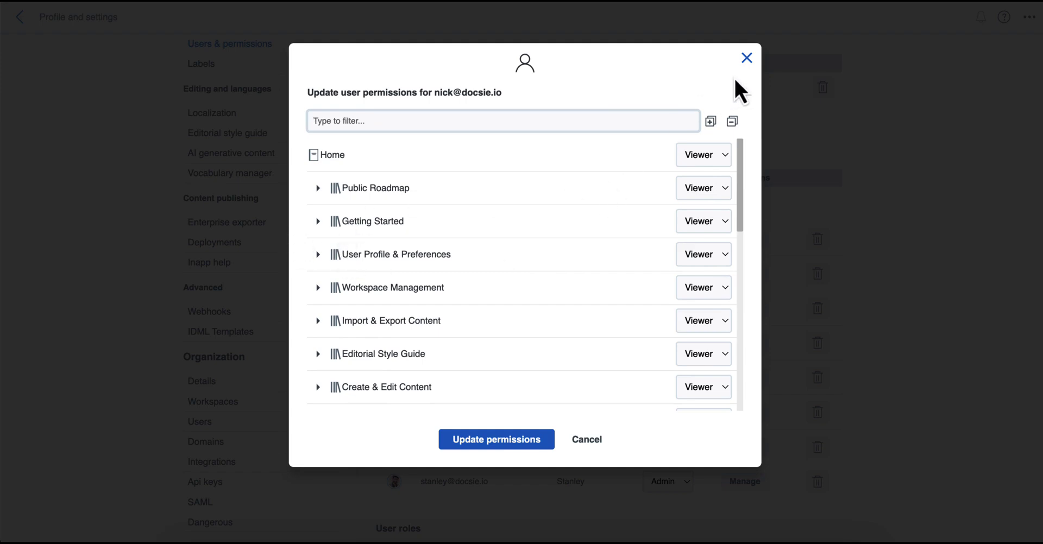
{"action": "left_click", "coordinate": [745, 60]}
Open the organization's API keys page and look over its empty secret-key table.
{"action": "scroll", "coordinate": [618, 155], "scroll_direction": "up", "scroll_amount": 1}
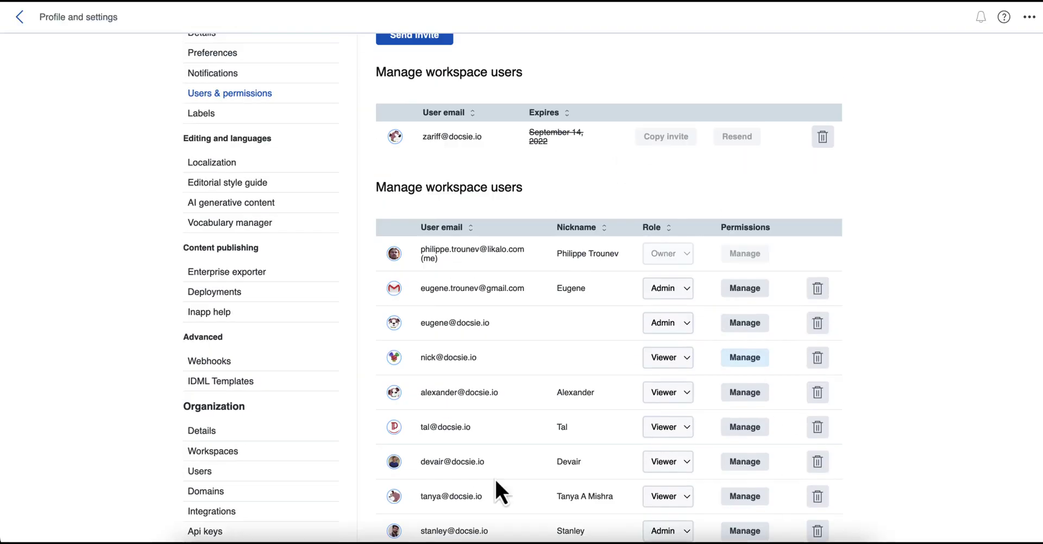
{"action": "scroll", "coordinate": [448, 177], "scroll_direction": "up", "scroll_amount": 1}
{"action": "scroll", "coordinate": [447, 177], "scroll_direction": "up", "scroll_amount": 1}
{"action": "scroll", "coordinate": [448, 178], "scroll_direction": "down", "scroll_amount": 3}
{"action": "scroll", "coordinate": [448, 177], "scroll_direction": "up", "scroll_amount": 3}
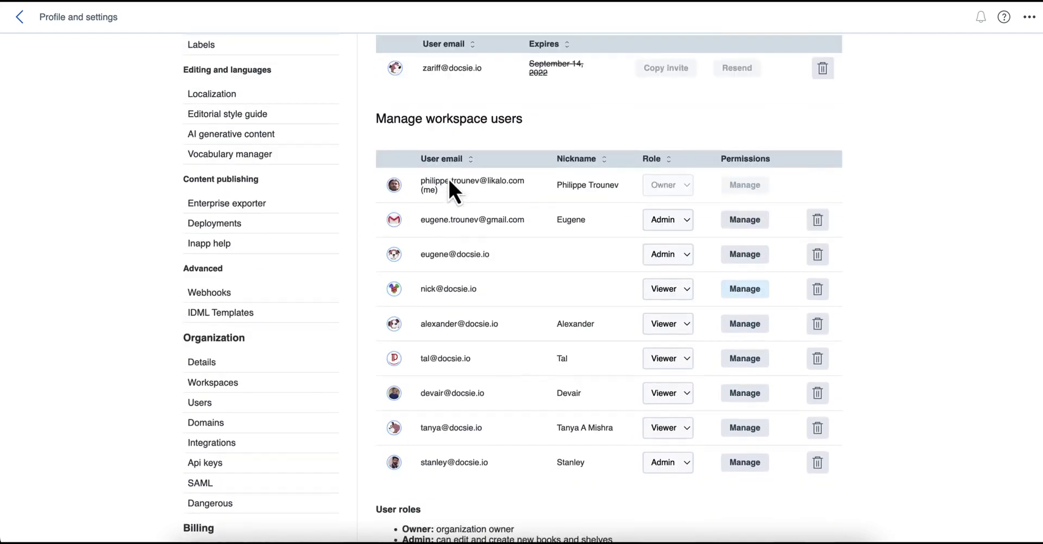
{"action": "scroll", "coordinate": [449, 185], "scroll_direction": "down", "scroll_amount": 3}
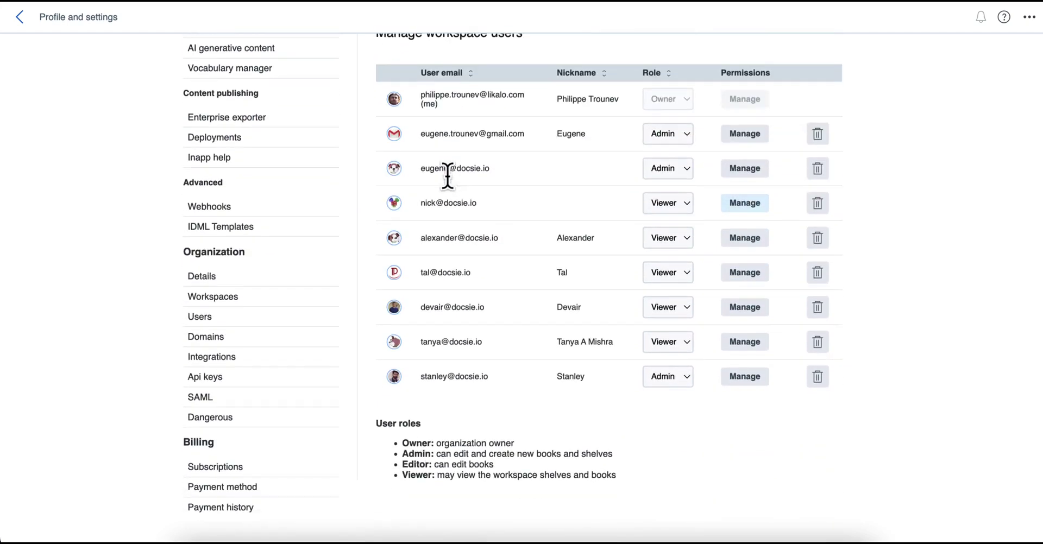
{"action": "left_click", "coordinate": [228, 383]}
{"action": "scroll", "coordinate": [128, 353], "scroll_direction": "down", "scroll_amount": 2}
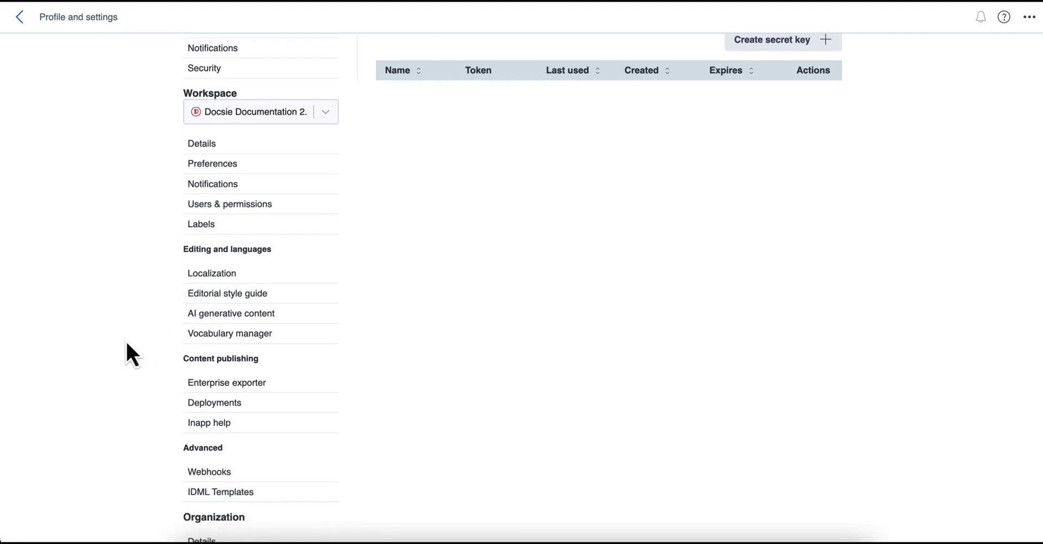
{"action": "scroll", "coordinate": [170, 418], "scroll_direction": "down", "scroll_amount": 4}
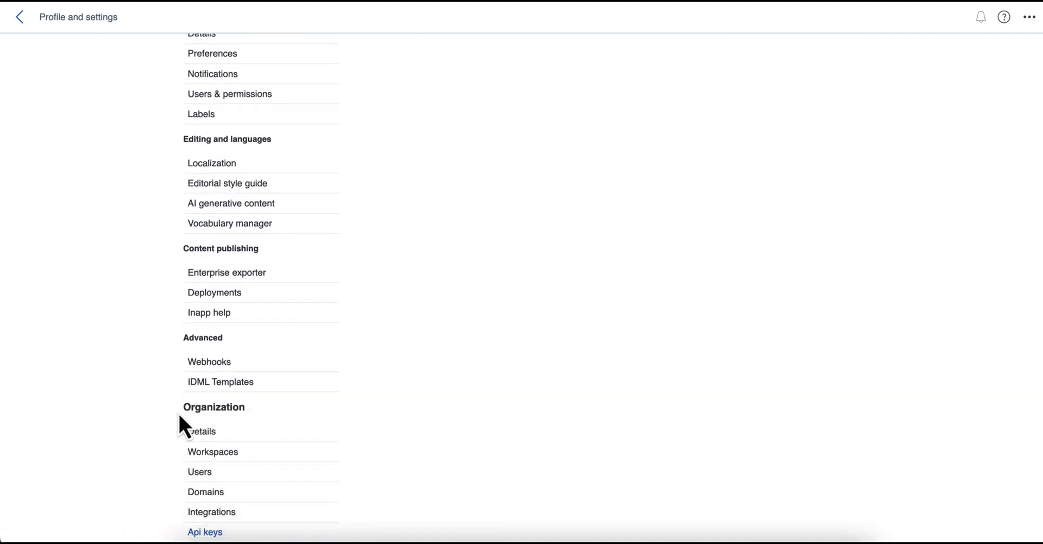
{"action": "scroll", "coordinate": [179, 419], "scroll_direction": "down", "scroll_amount": 2}
{"action": "scroll", "coordinate": [136, 299], "scroll_direction": "up", "scroll_amount": 4}
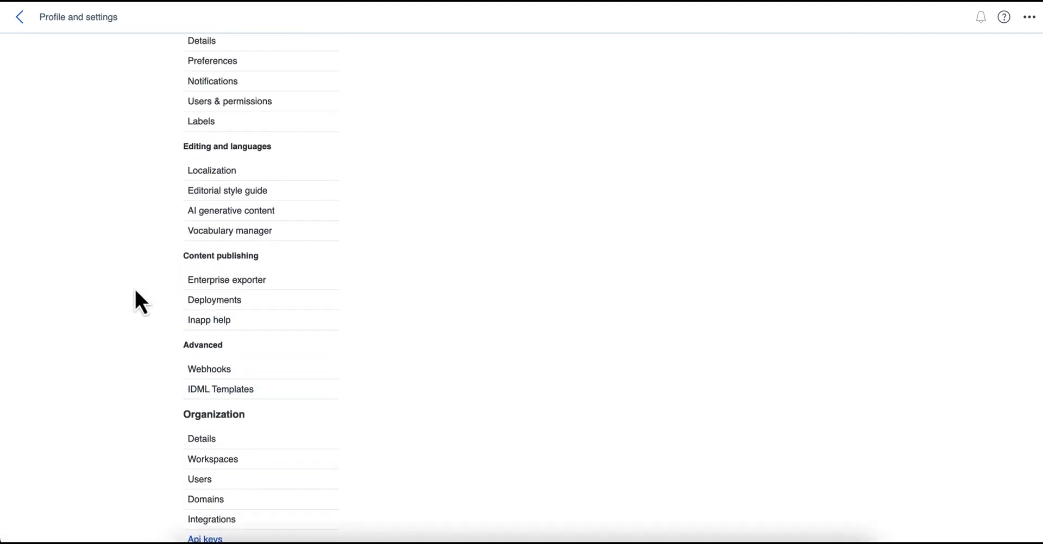
{"action": "scroll", "coordinate": [135, 289], "scroll_direction": "up", "scroll_amount": 2}
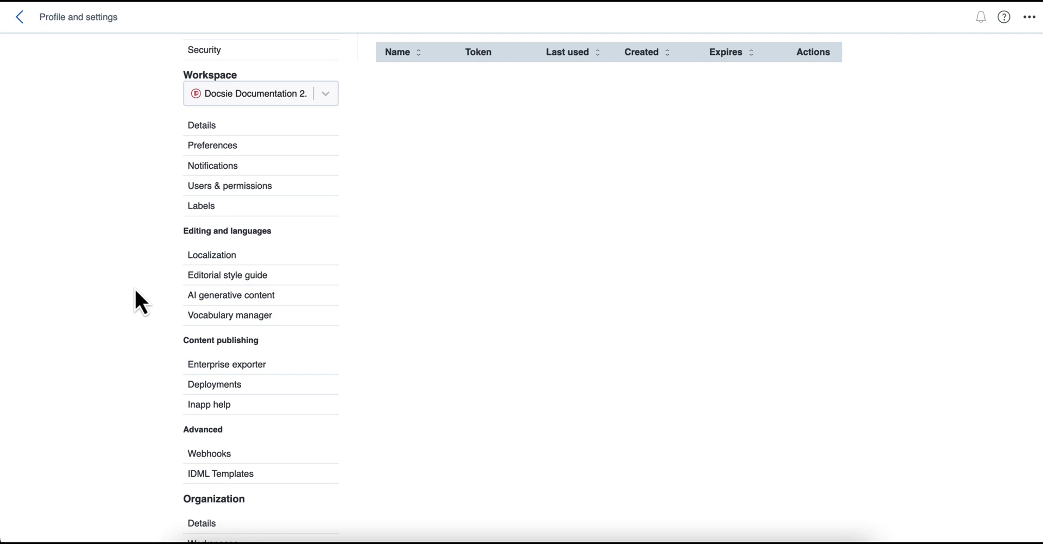
Browse the Editorial style guide and Vocabulary manager, then enable extended localization features under Localization.
{"action": "left_click", "coordinate": [226, 276]}
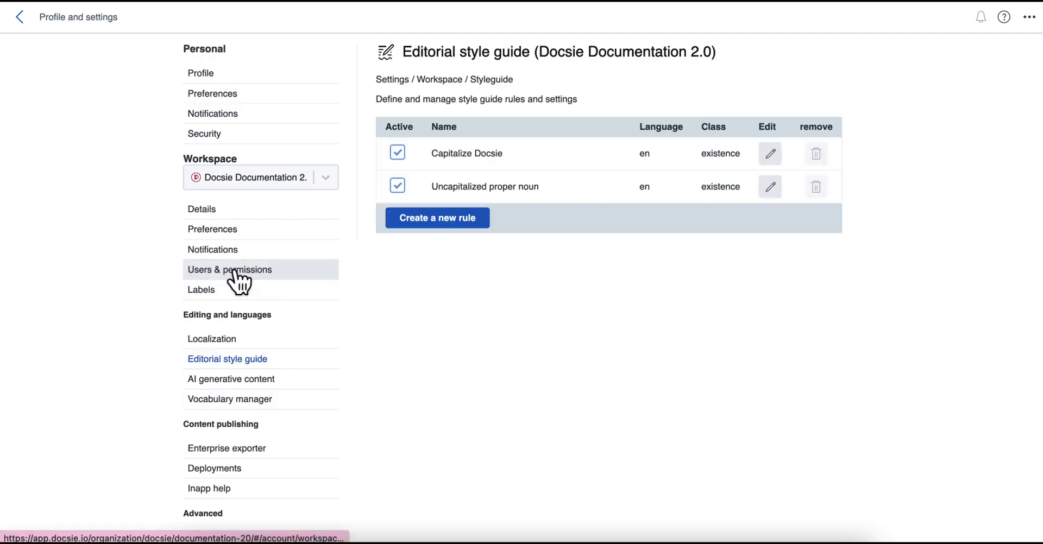
{"action": "left_click", "coordinate": [241, 401]}
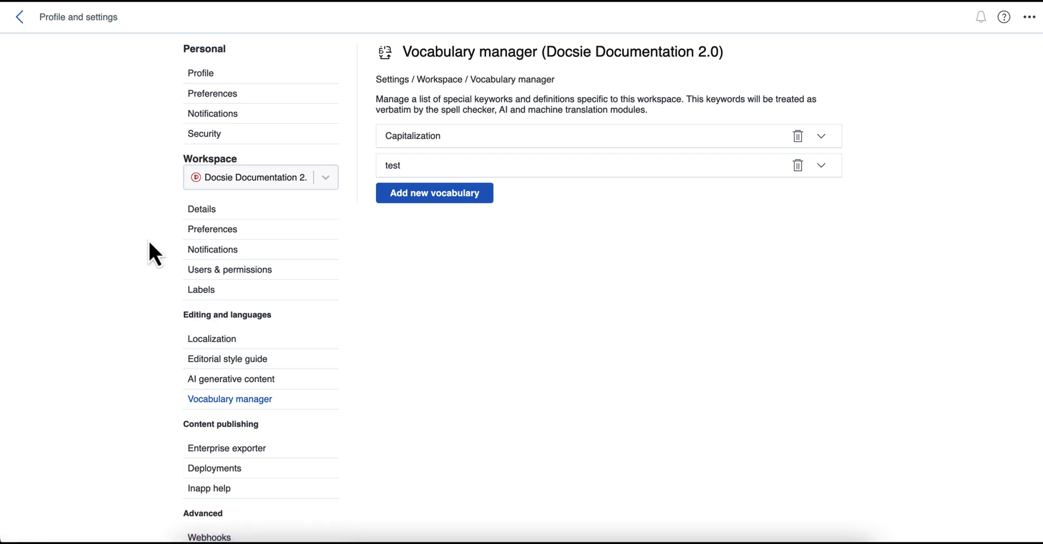
{"action": "scroll", "coordinate": [103, 442], "scroll_direction": "down", "scroll_amount": 3}
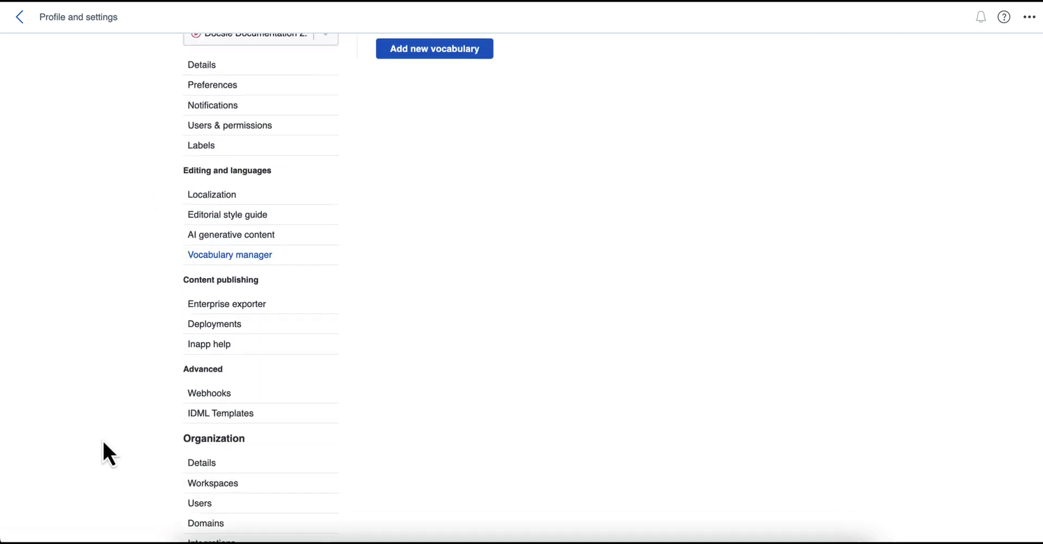
{"action": "scroll", "coordinate": [109, 453], "scroll_direction": "down", "scroll_amount": 2}
{"action": "scroll", "coordinate": [104, 441], "scroll_direction": "down", "scroll_amount": 4}
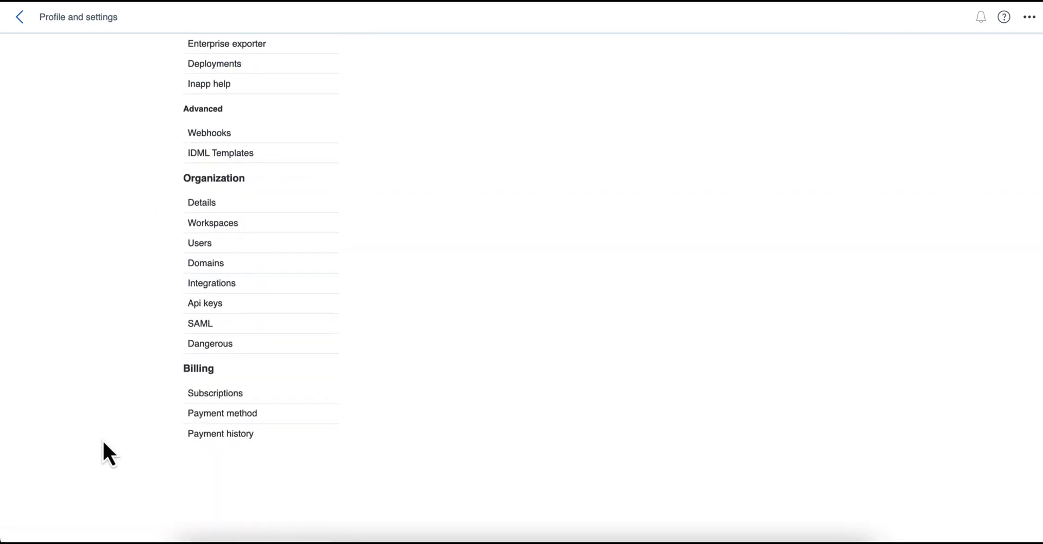
{"action": "scroll", "coordinate": [103, 441], "scroll_direction": "up", "scroll_amount": 6}
{"action": "scroll", "coordinate": [102, 439], "scroll_direction": "up", "scroll_amount": 1}
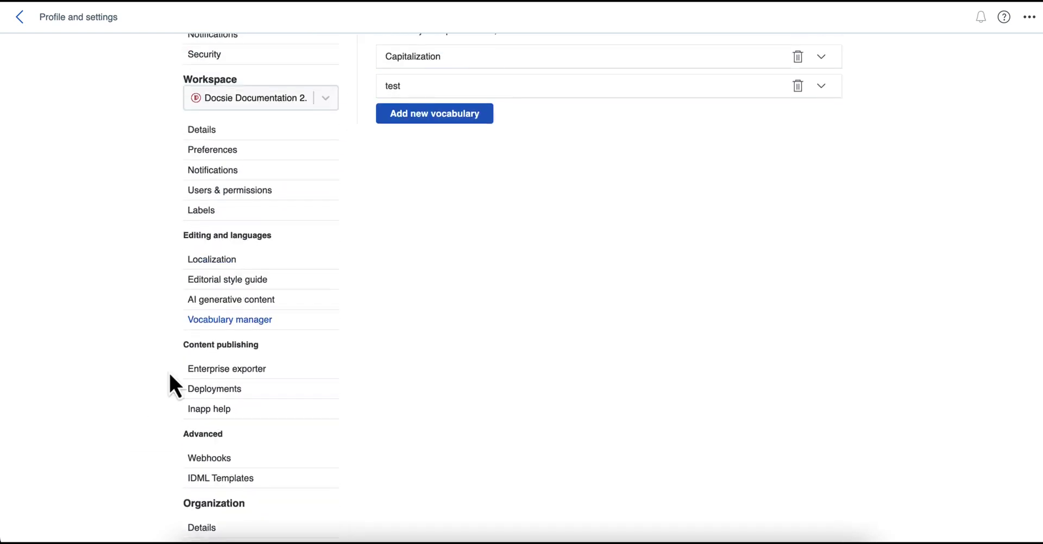
{"action": "left_click", "coordinate": [213, 263]}
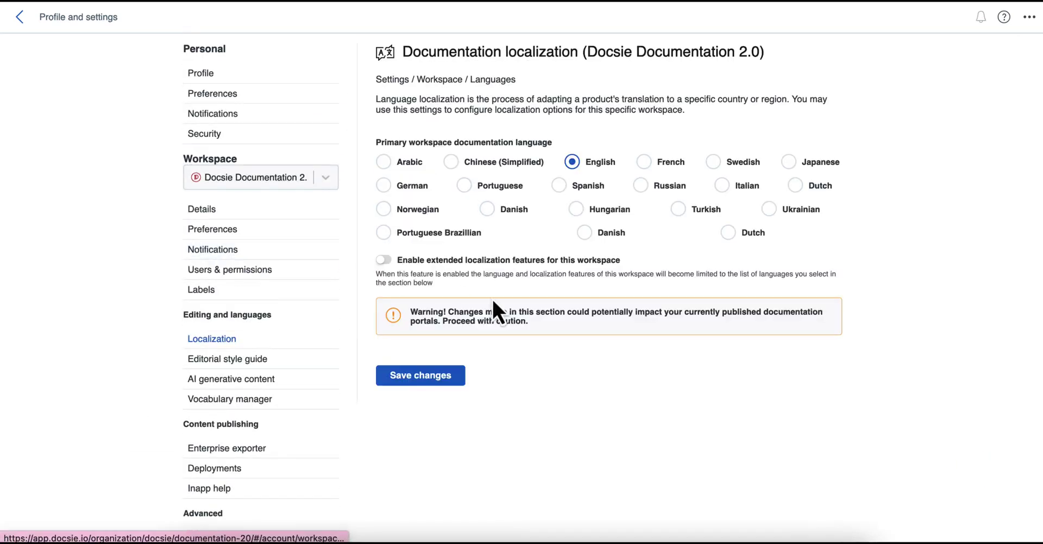
{"action": "left_click", "coordinate": [384, 259]}
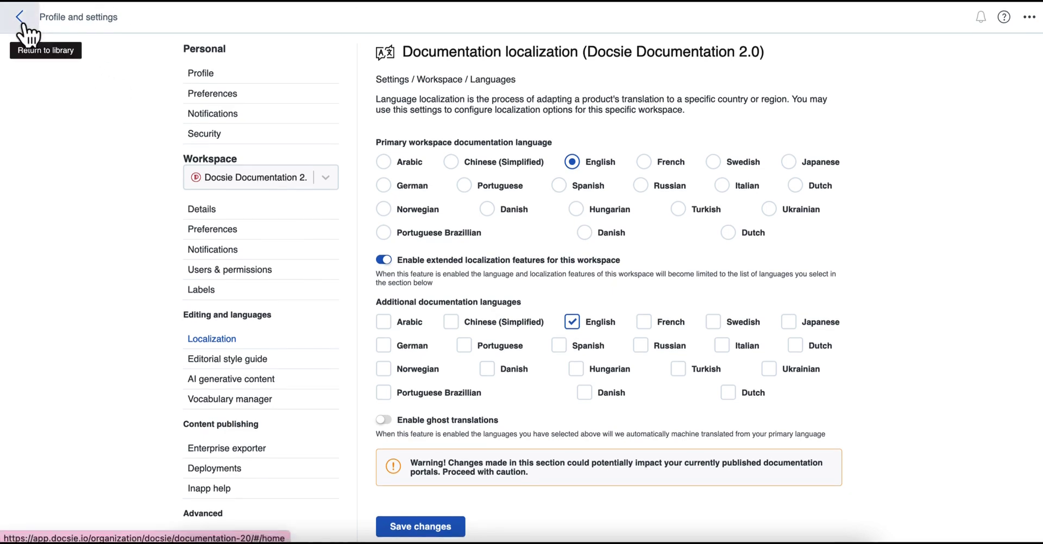
Leave settings and open the profile picture article from the User Profile & Preferences shelf.
{"action": "left_click", "coordinate": [23, 25]}
{"action": "left_click", "coordinate": [82, 260]}
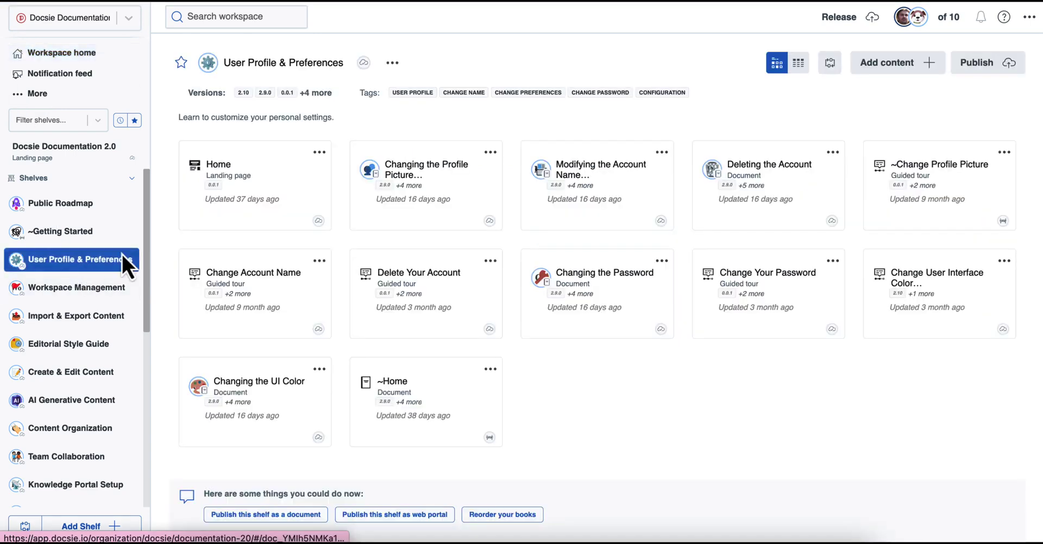
{"action": "left_click", "coordinate": [407, 196]}
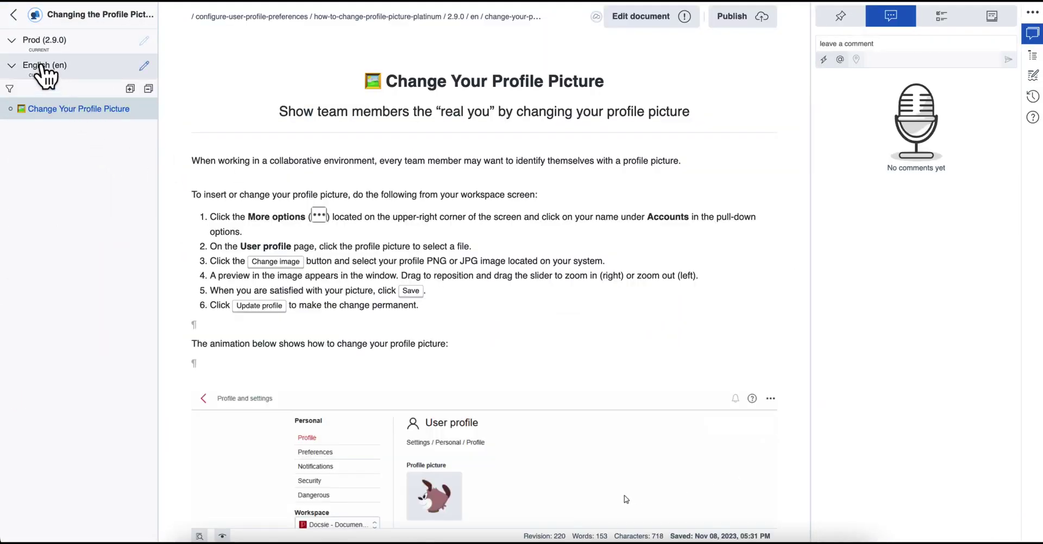
Preview the article in Japanese, then Spanish, and go back to the shelf's document library.
{"action": "left_click", "coordinate": [47, 71]}
{"action": "left_click", "coordinate": [50, 195]}
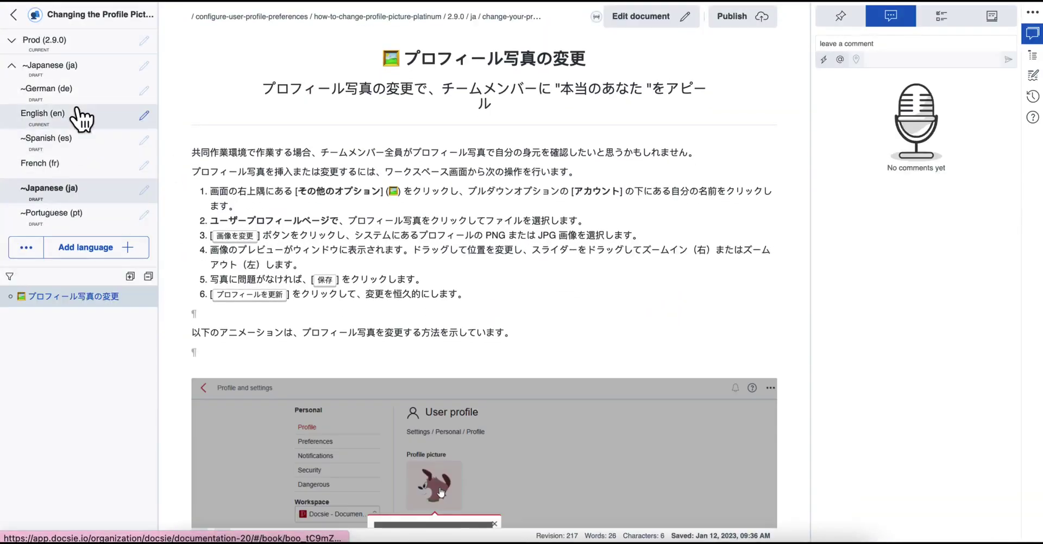
{"action": "left_click", "coordinate": [85, 136]}
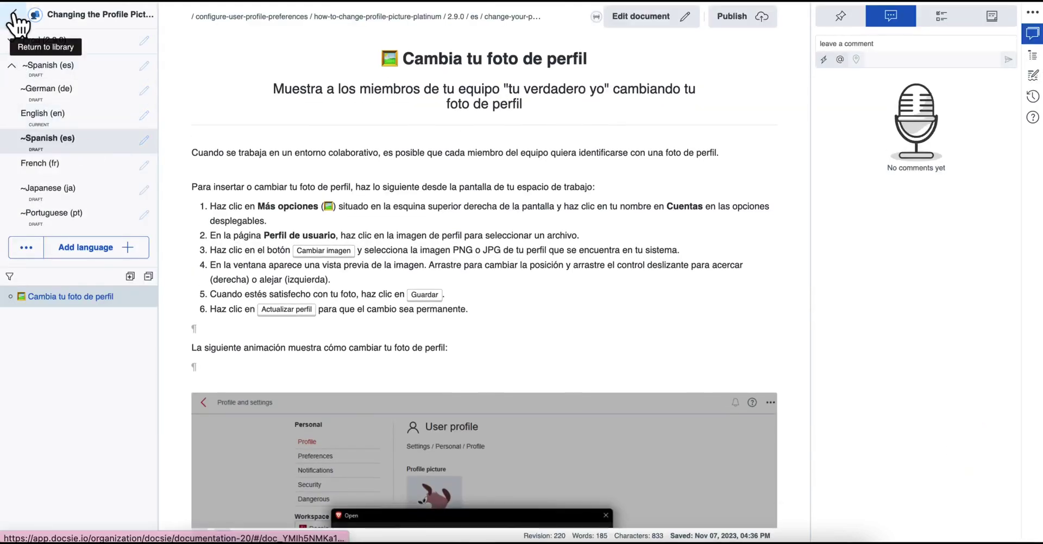
{"action": "left_click", "coordinate": [15, 21]}
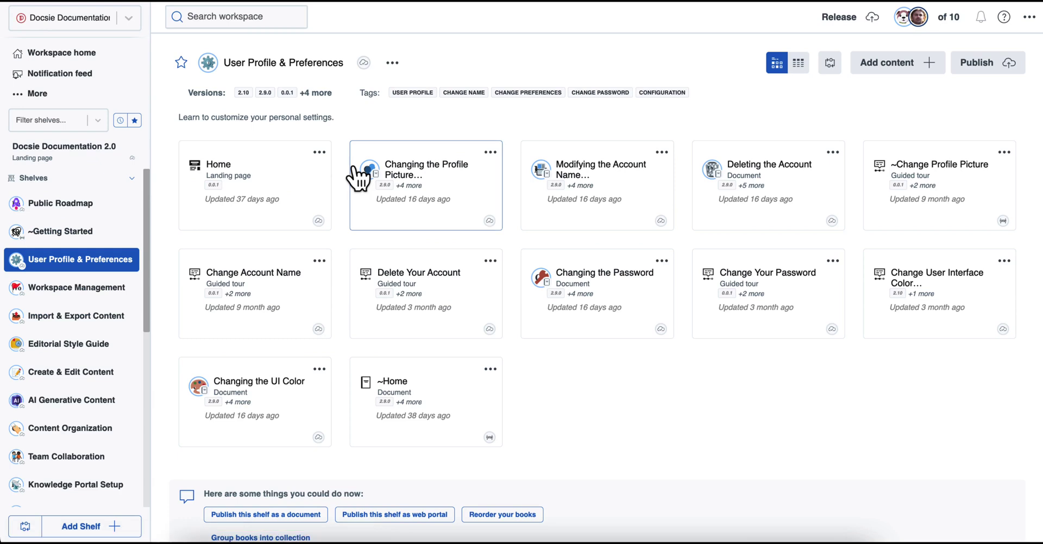
{"action": "scroll", "coordinate": [82, 380], "scroll_direction": "down", "scroll_amount": 3}
{"action": "scroll", "coordinate": [101, 353], "scroll_direction": "up", "scroll_amount": 3}
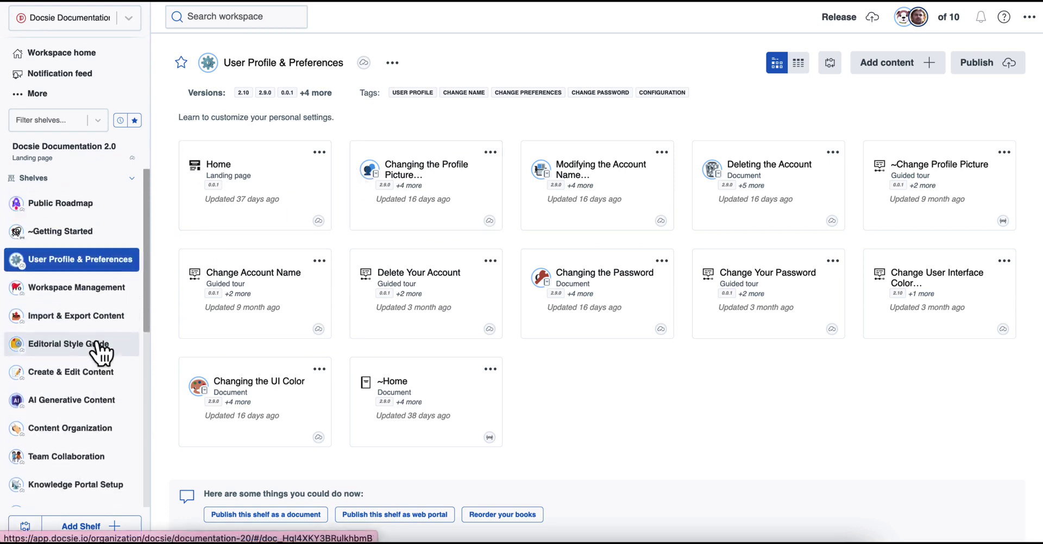